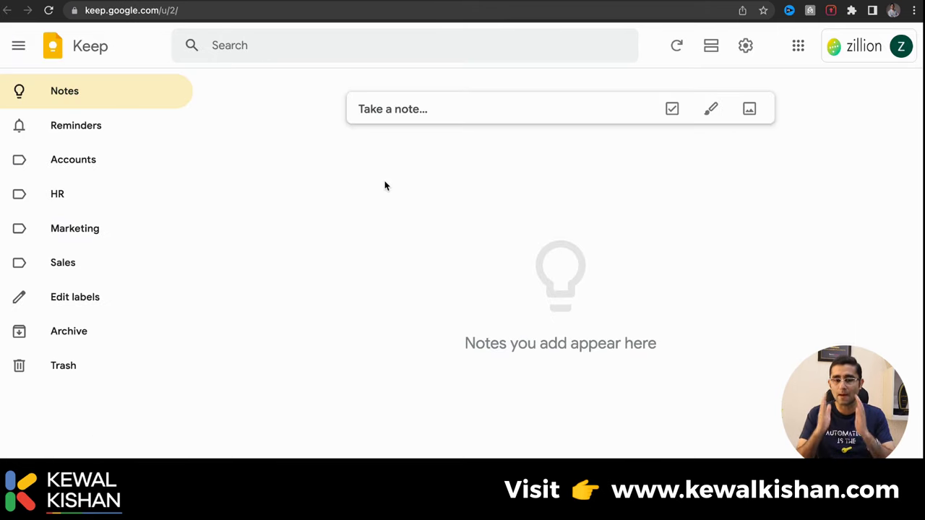
# Start a note titled 'To-Do List' with the first line 'I need to pay Electricity bill'
pyautogui.click(434, 108)
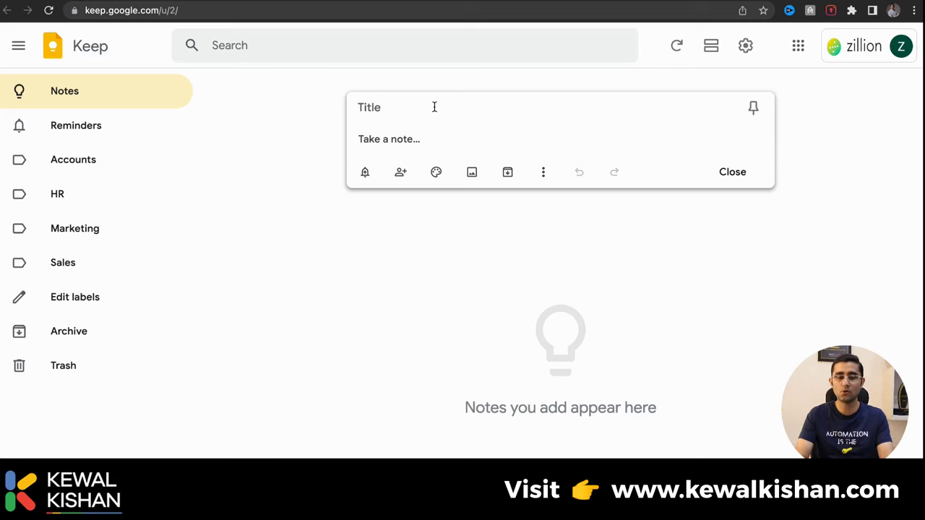
pyautogui.write('To-Do')
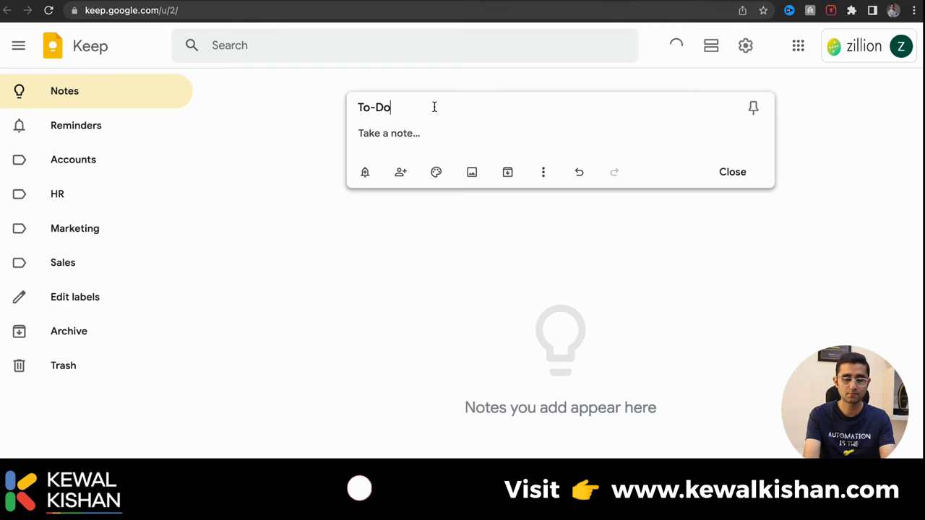
pyautogui.write(' List')
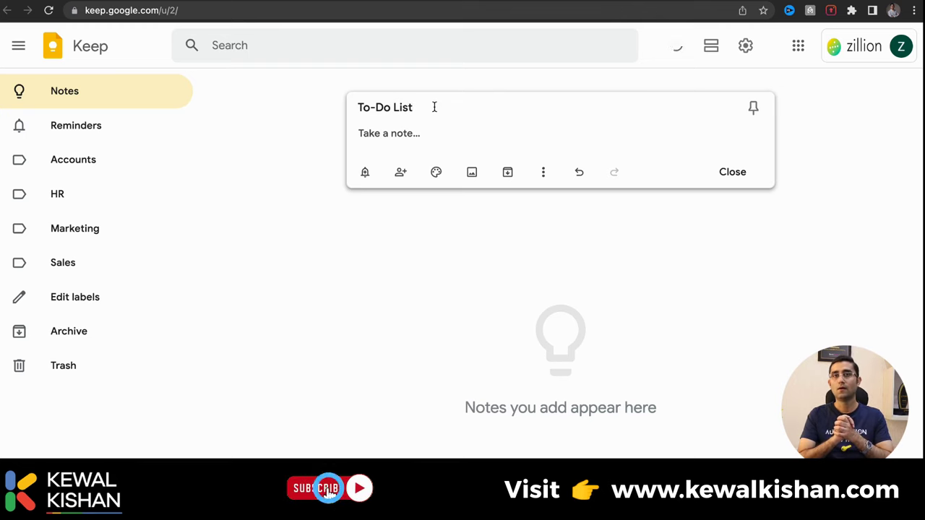
pyautogui.click(445, 148)
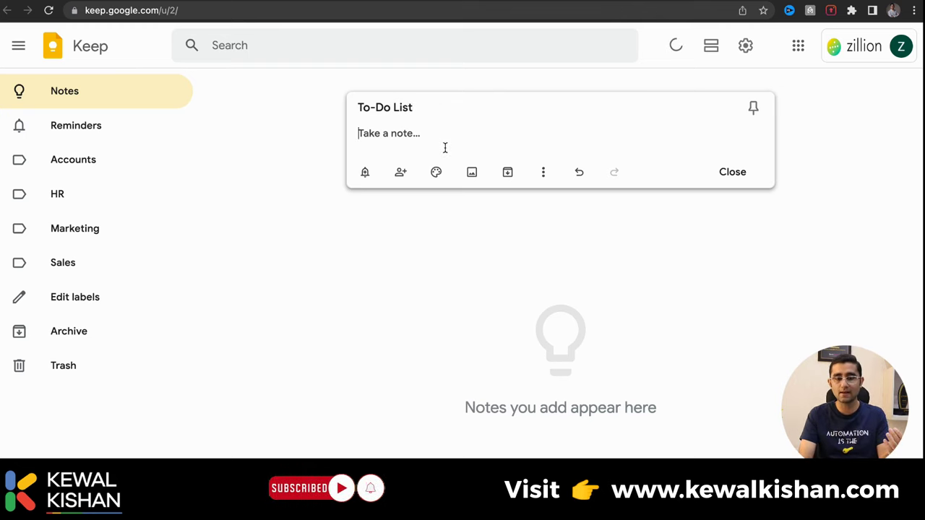
pyautogui.write('I')
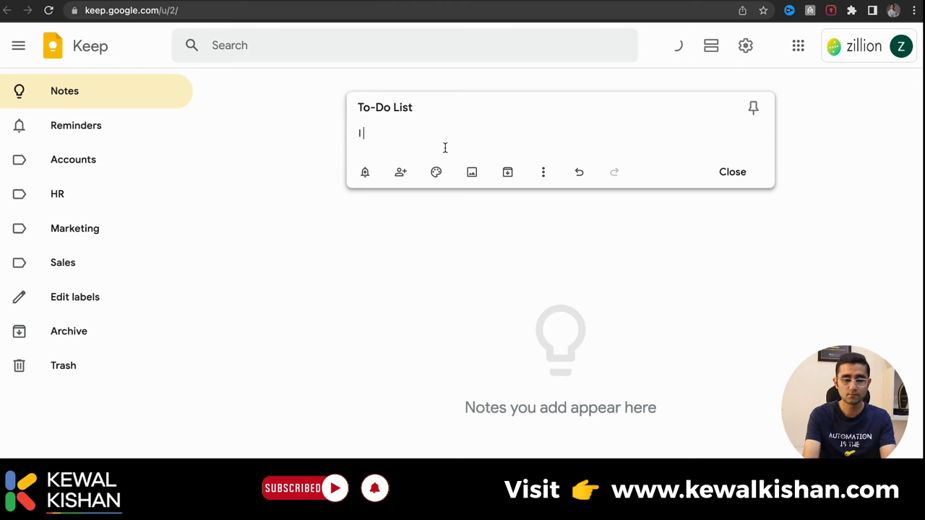
pyautogui.write(' need tp')
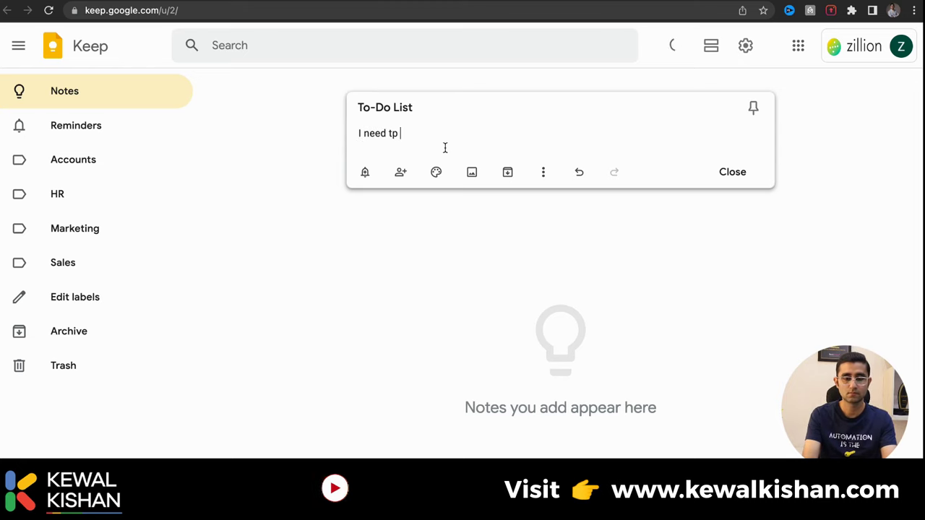
pyautogui.press('BackSpace')
pyautogui.write('o pay ')
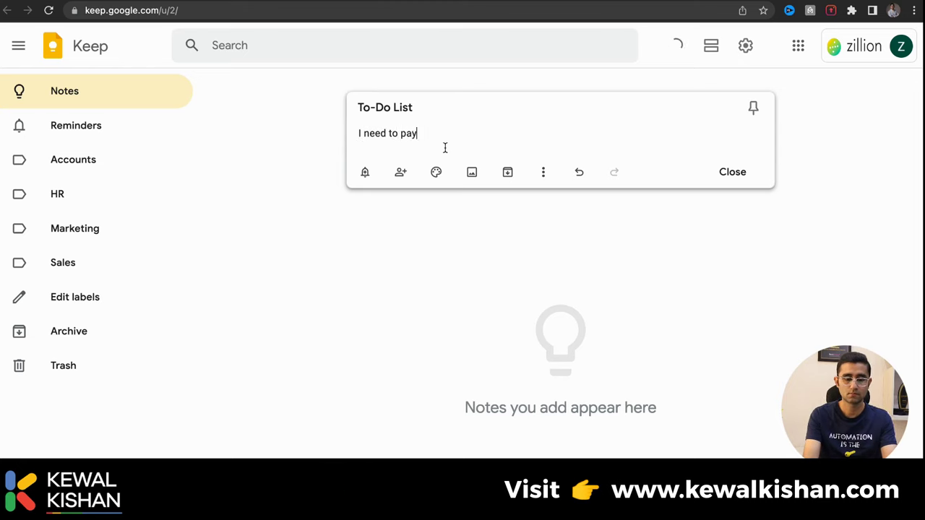
pyautogui.write('Electr')
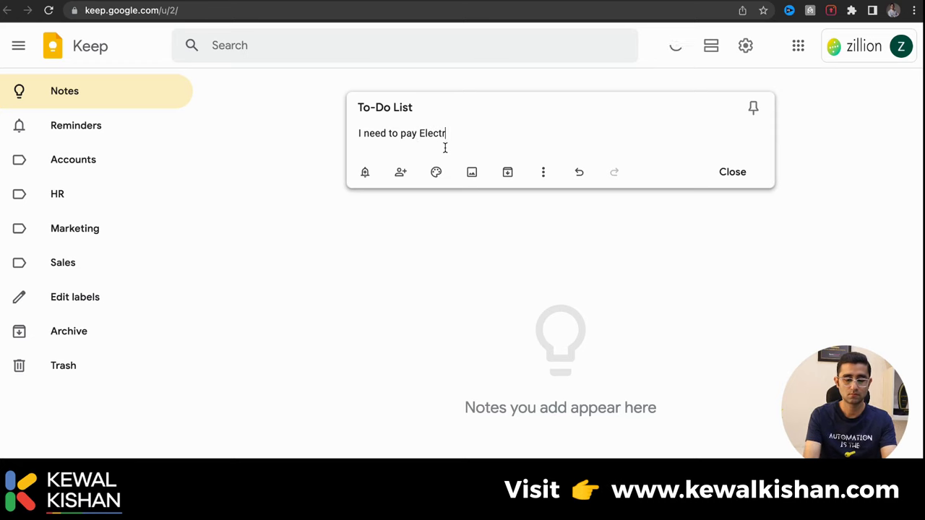
pyautogui.write('icity nbill')
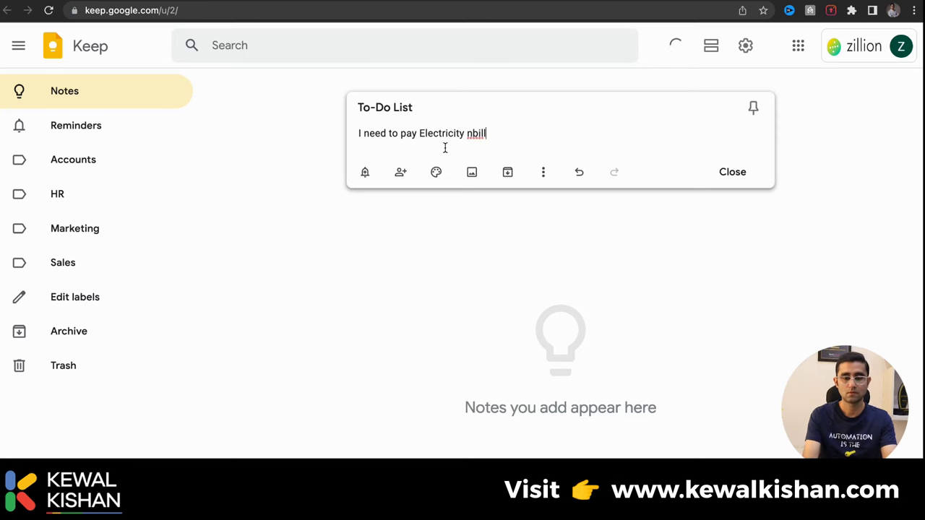
pyautogui.press('BackSpace')
pyautogui.press('BackSpace')
pyautogui.press('BackSpace')
pyautogui.press('BackSpace')
pyautogui.press('BackSpace')
pyautogui.write('bill')
pyautogui.press('Return')
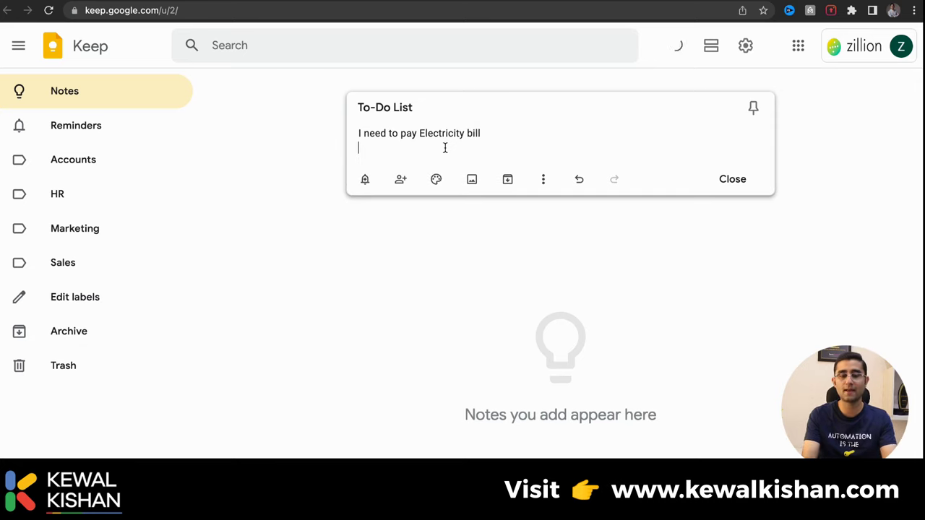
# Add the lines 'I need to open an Account' and 'Need to hire an EA'
pyautogui.write('I need')
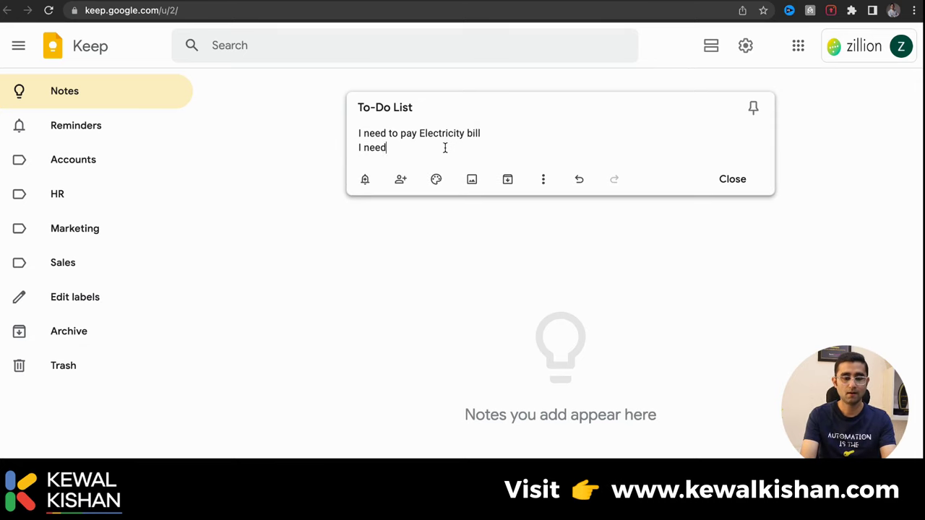
pyautogui.write(' to open ')
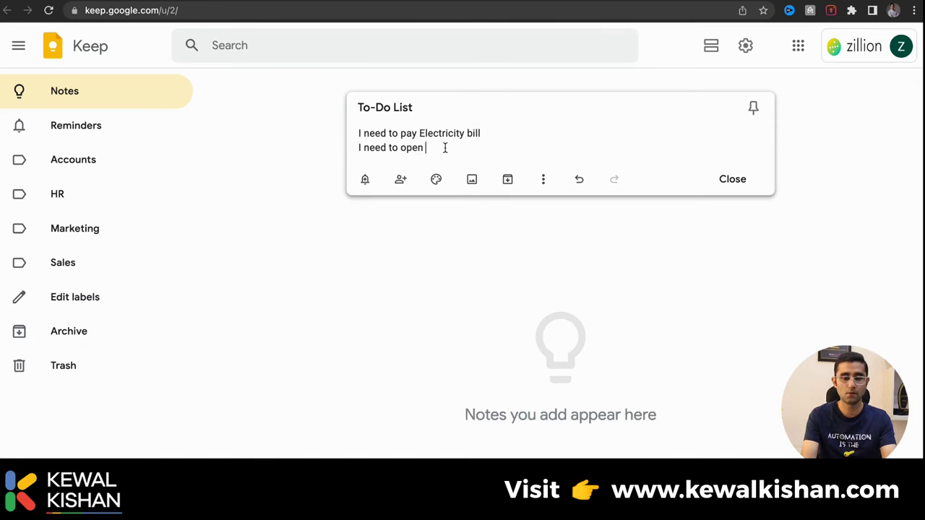
pyautogui.write('an Account')
pyautogui.press('Return')
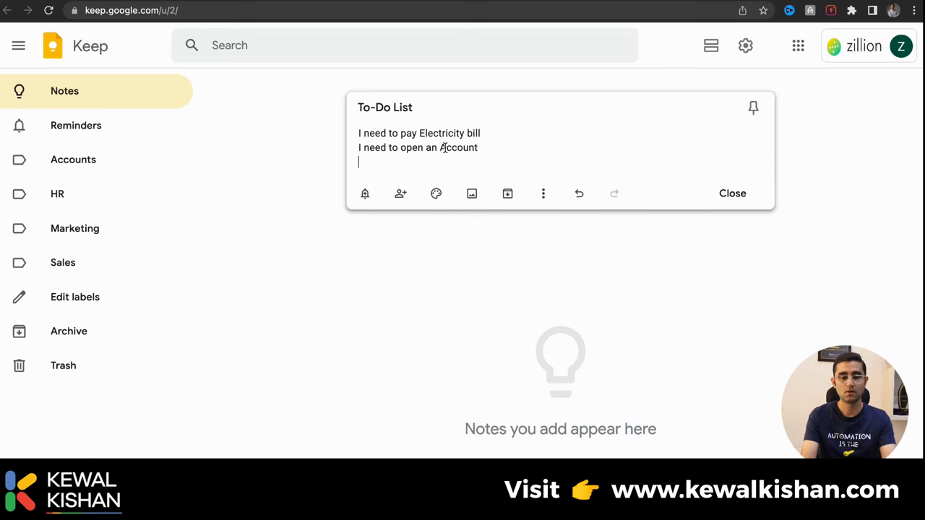
pyautogui.write('HR')
pyautogui.press('BackSpace')
pyautogui.write('a')
pyautogui.press('BackSpace')
pyautogui.press('BackSpace')
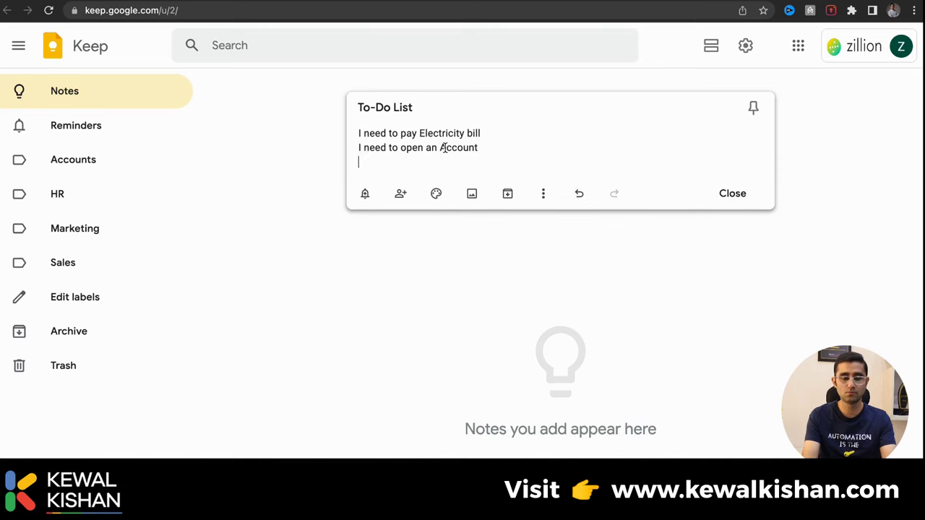
pyautogui.write('Need to hir')
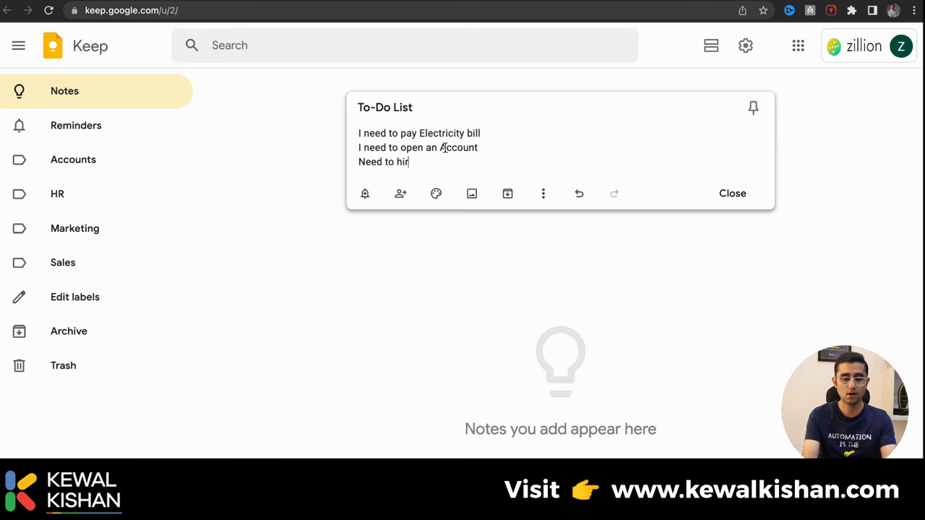
pyautogui.write('e an EA')
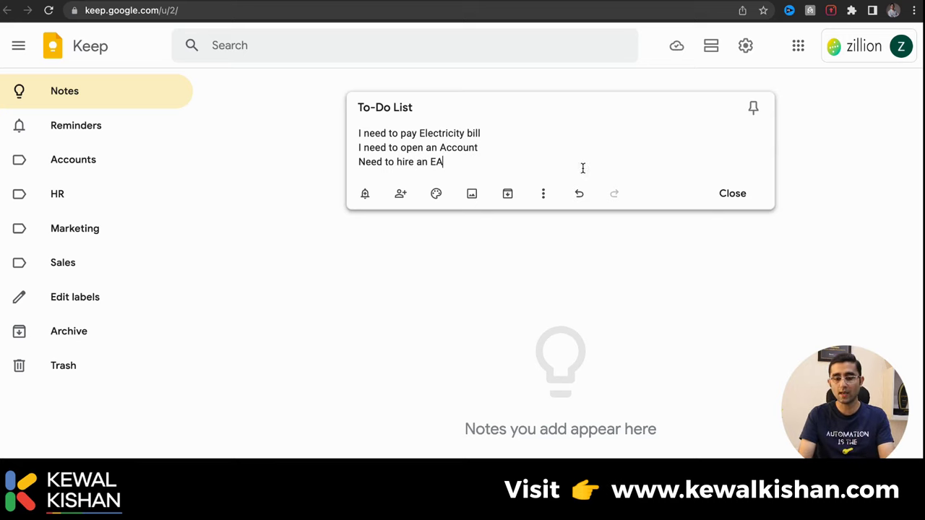
# Turn To-Do List into a checklist, close it, and tick 'I need to open an Account'
pyautogui.click(547, 196)
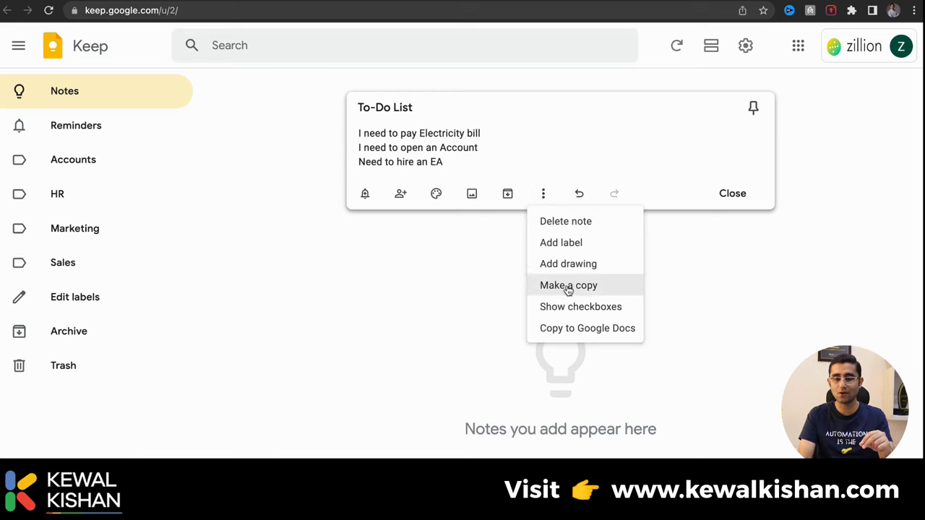
pyautogui.click(571, 311)
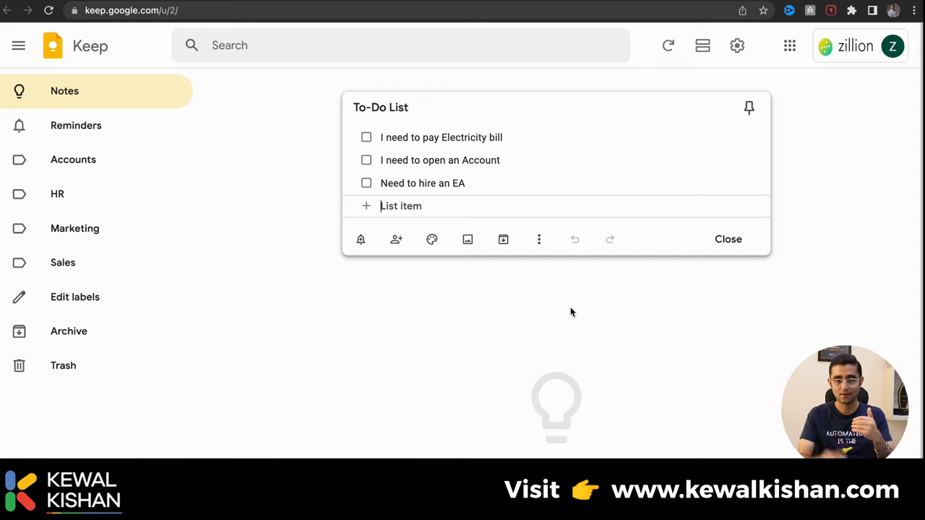
pyautogui.click(571, 312)
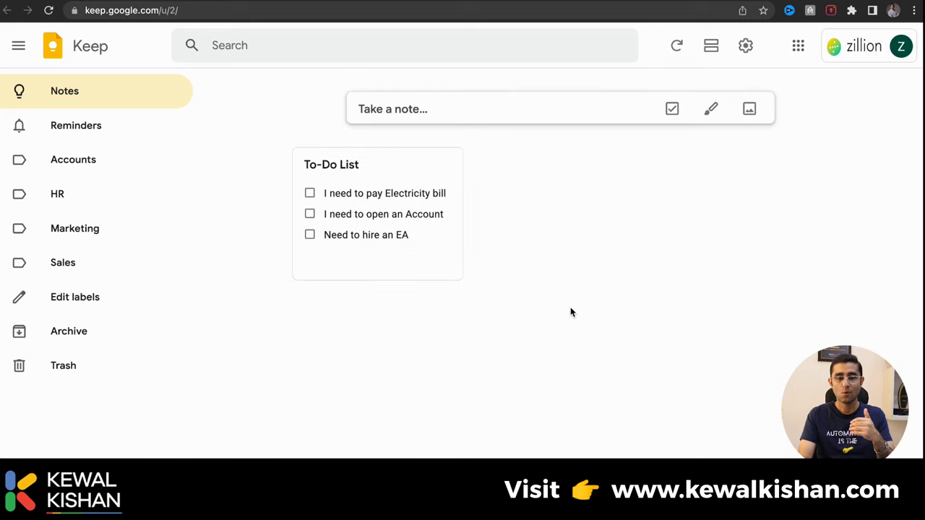
pyautogui.click(310, 214)
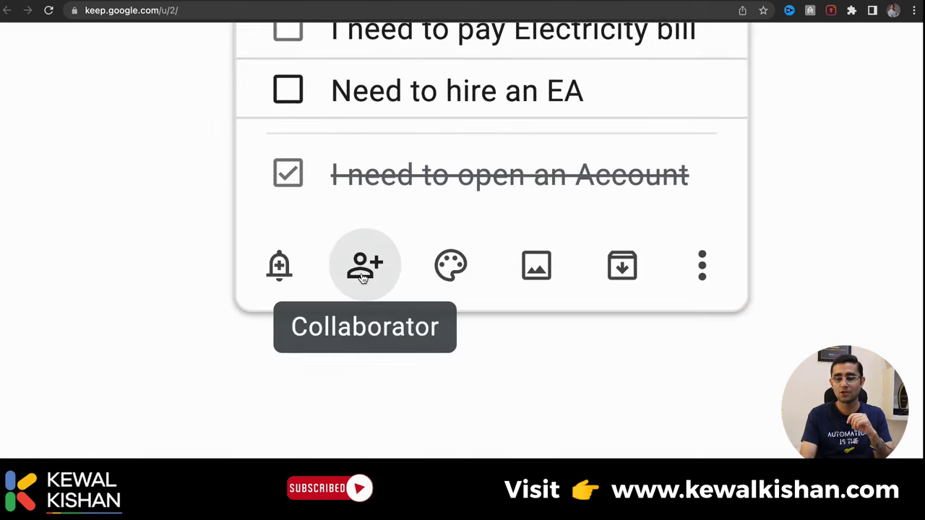
# Share the To-Do List note with a suggested colleague as a collaborator
pyautogui.click(363, 275)
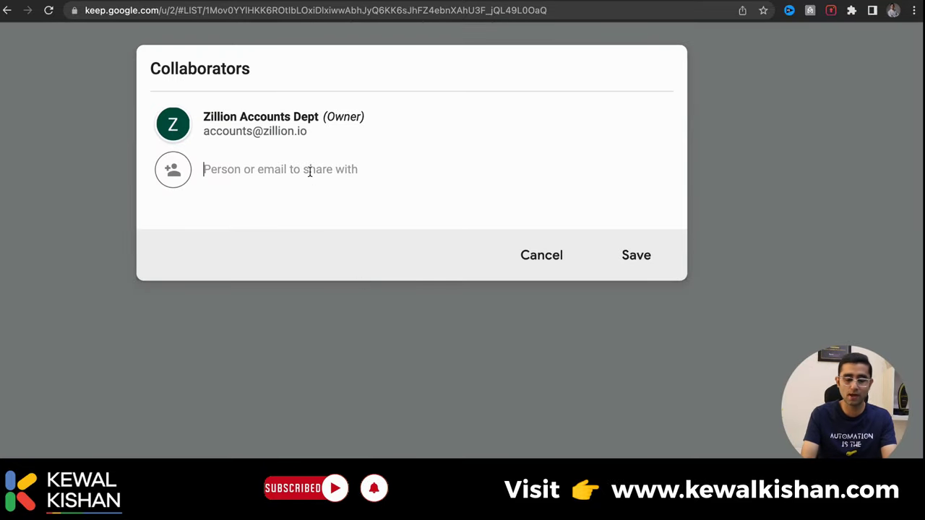
pyautogui.write('kewa')
pyautogui.click(278, 201)
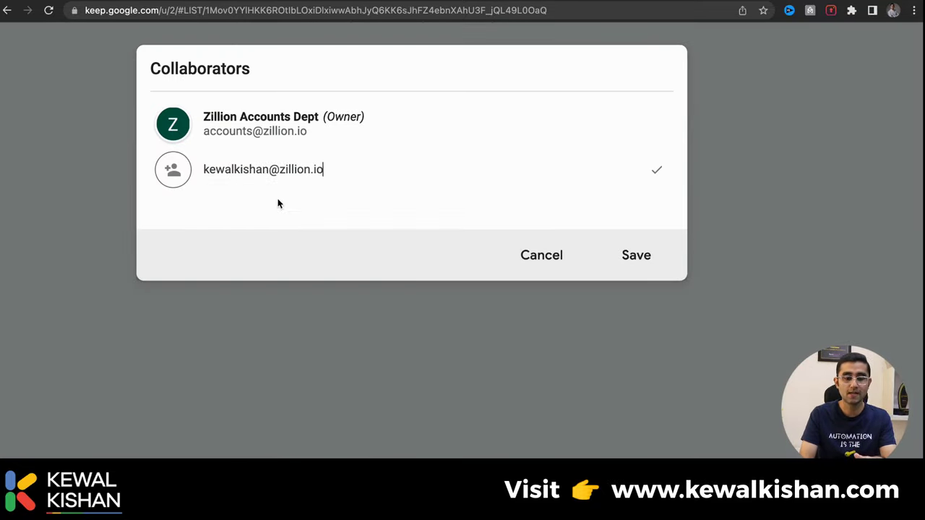
pyautogui.click(644, 255)
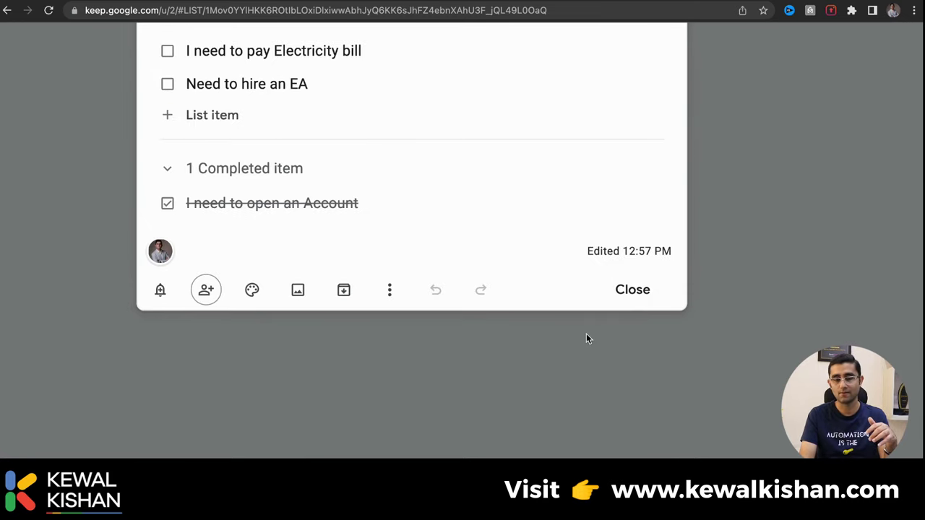
# Add the suggested EA contact as a second collaborator and close the note
pyautogui.moveTo(160, 258)
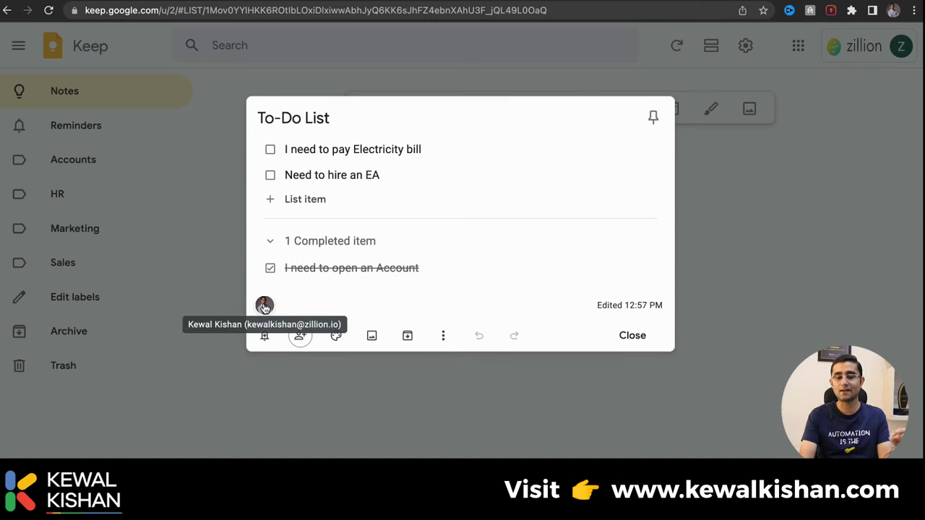
pyautogui.click(298, 337)
pyautogui.write('ea@')
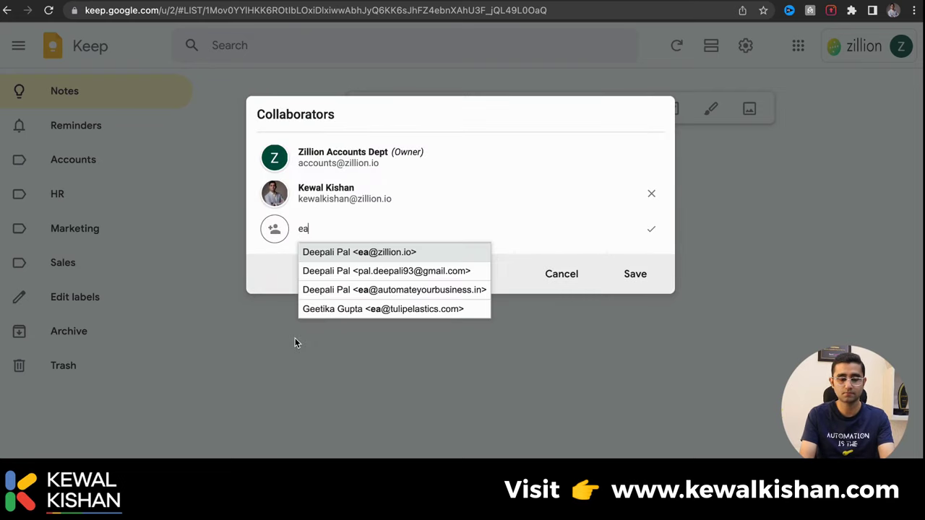
pyautogui.click(326, 254)
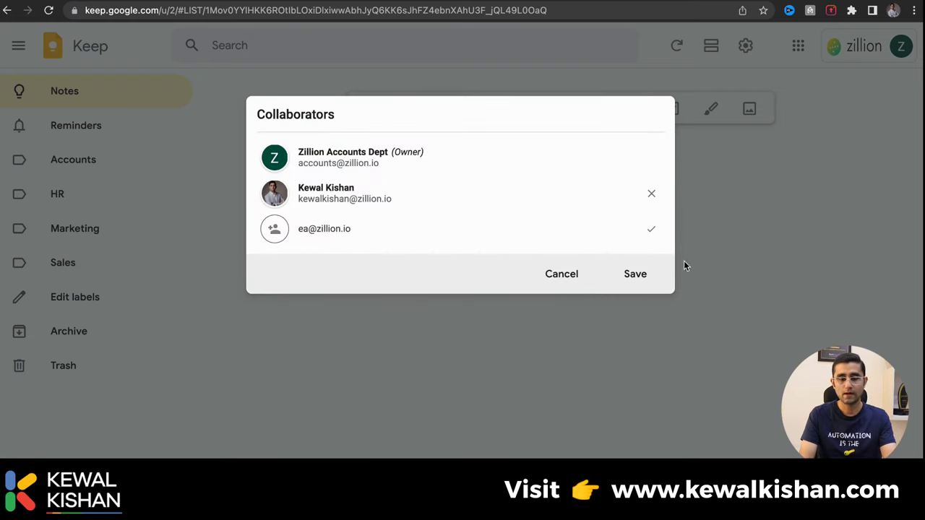
pyautogui.click(636, 274)
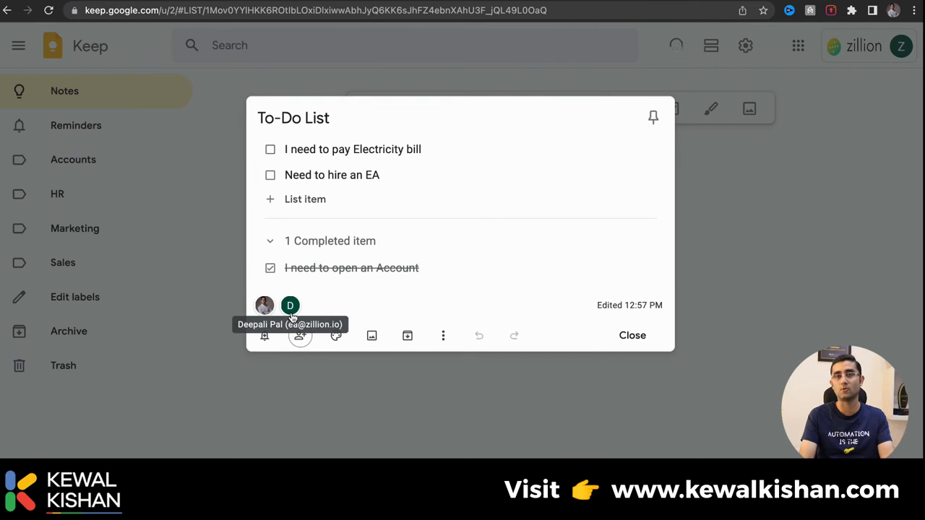
pyautogui.click(640, 343)
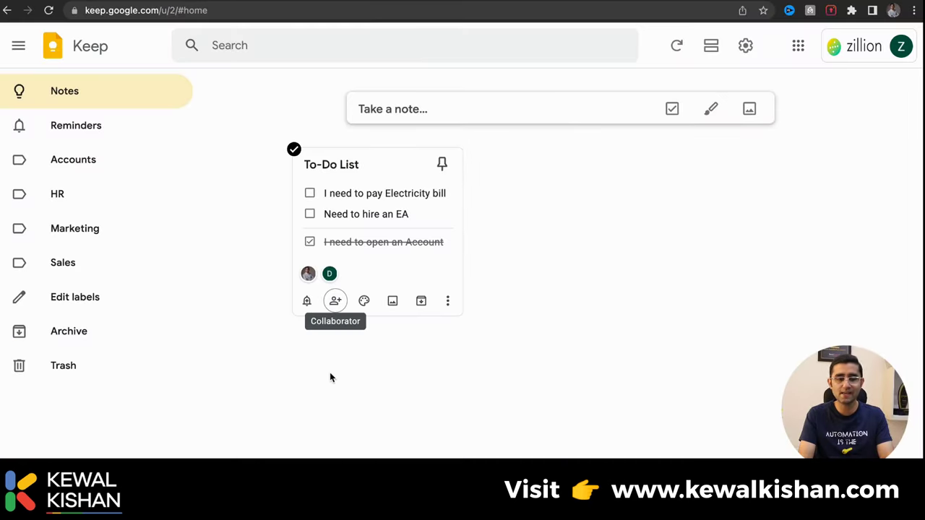
# Create a new 'Personal' label and attach it to the To-Do List note
pyautogui.click(450, 302)
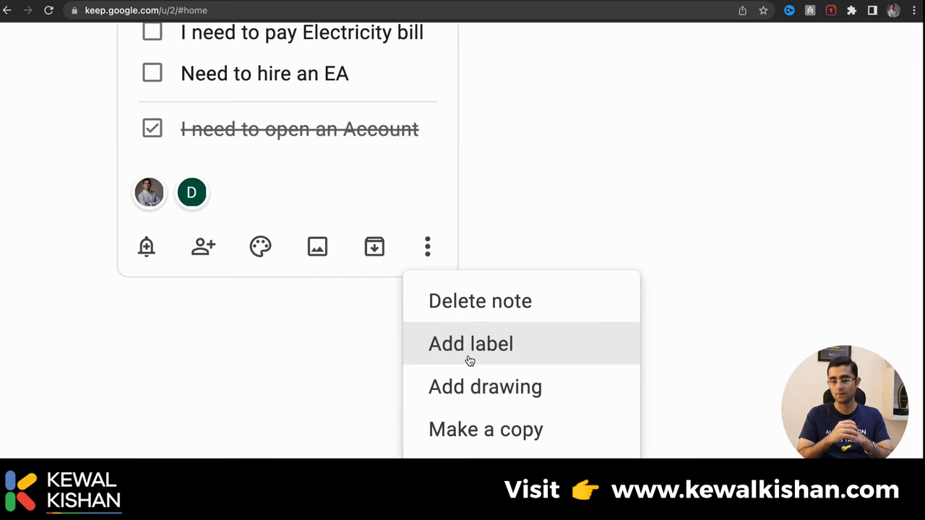
pyautogui.click(470, 361)
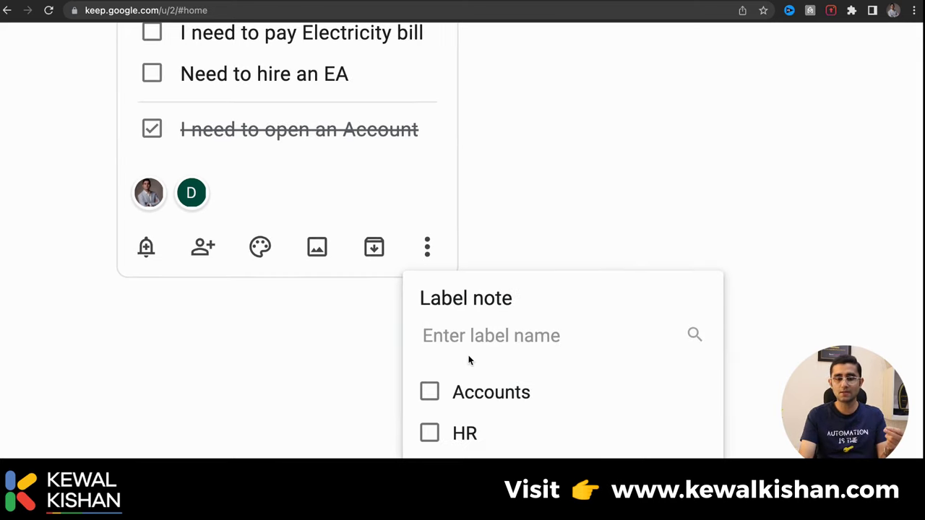
pyautogui.press('super+minus')
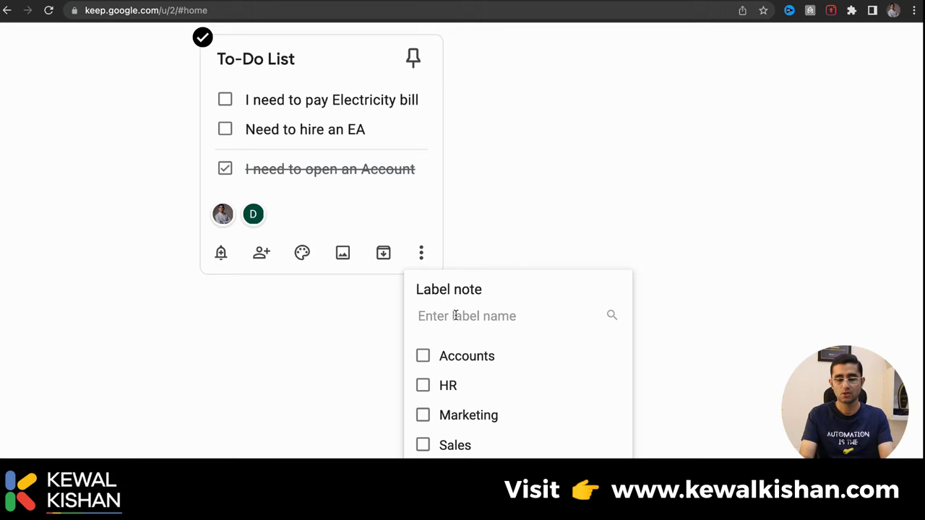
pyautogui.write('Person')
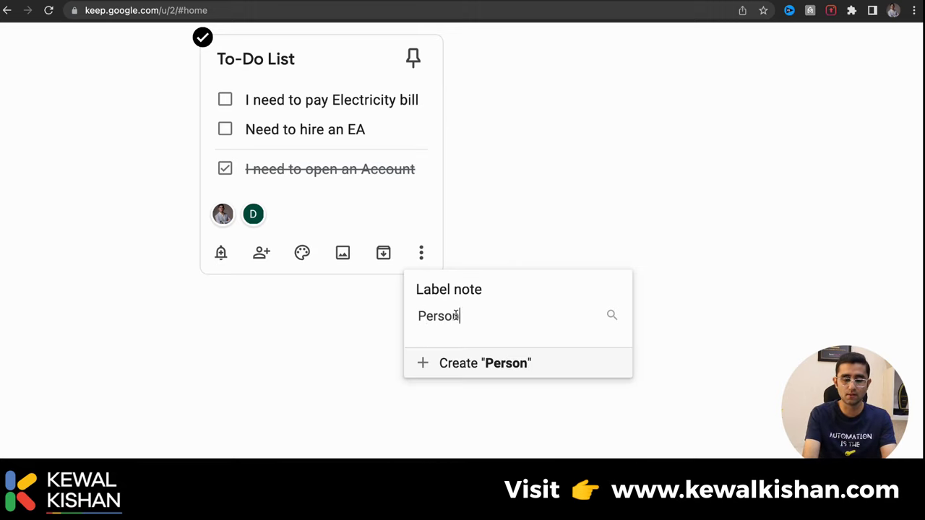
pyautogui.write('al')
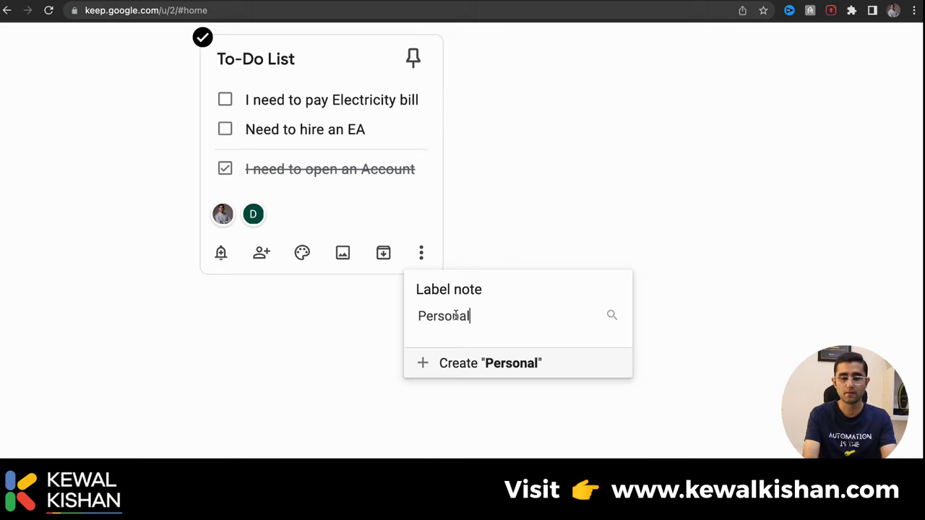
pyautogui.click(455, 371)
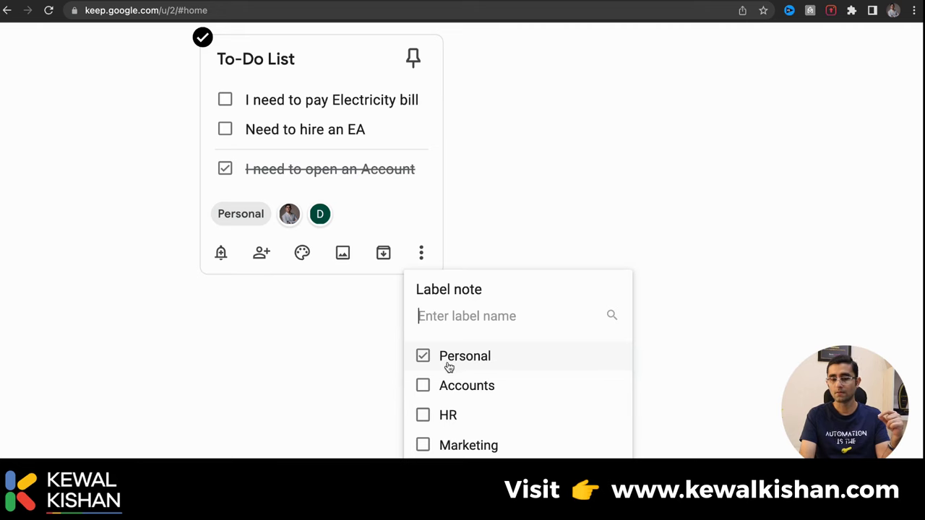
pyautogui.click(354, 388)
pyautogui.click(346, 390)
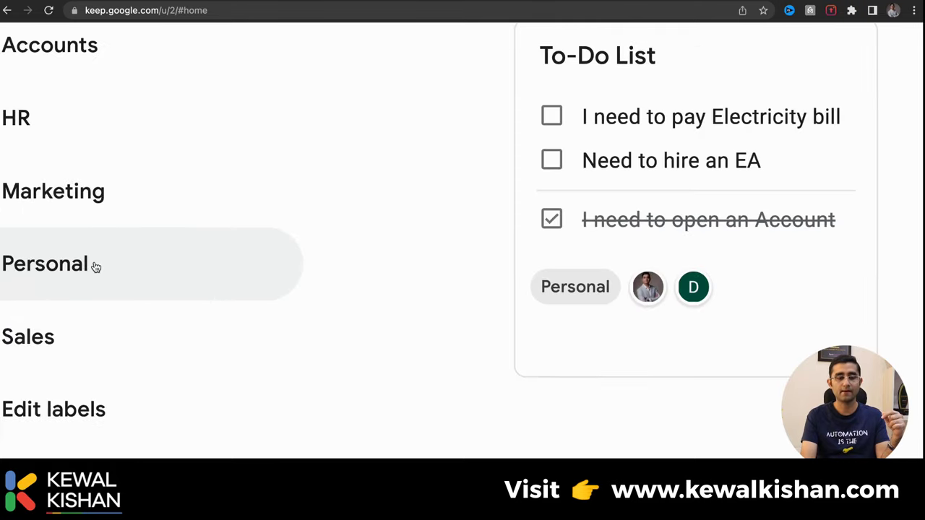
# Browse the Sales, Marketing and HR label views, finishing on the Personal label
pyautogui.scroll(2, 116, 266)
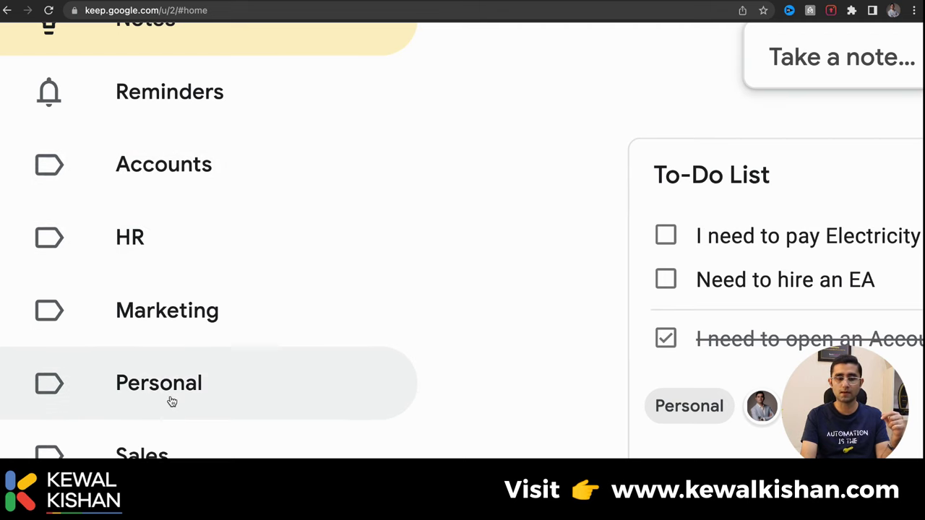
pyautogui.scroll(-1, 171, 398)
pyautogui.click(171, 399)
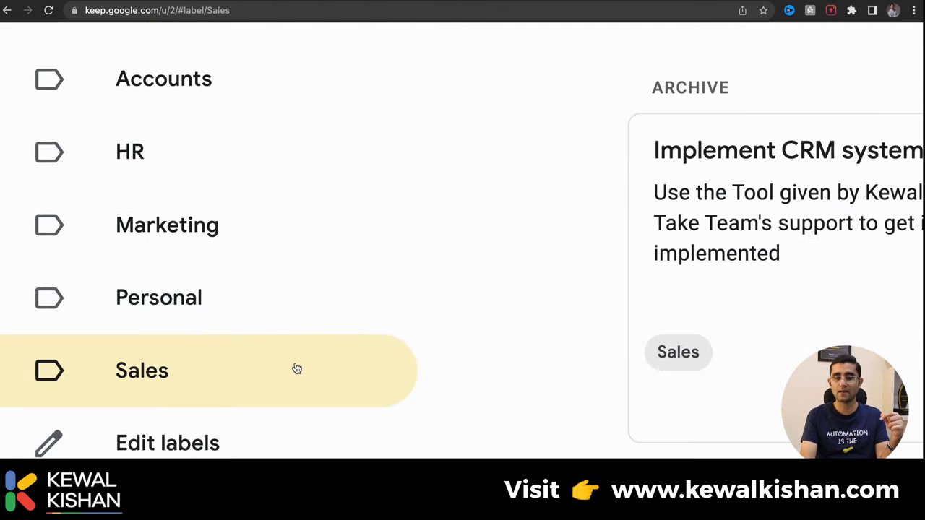
pyautogui.press('super+minus')
pyautogui.press('super+minus')
pyautogui.press('super+minus')
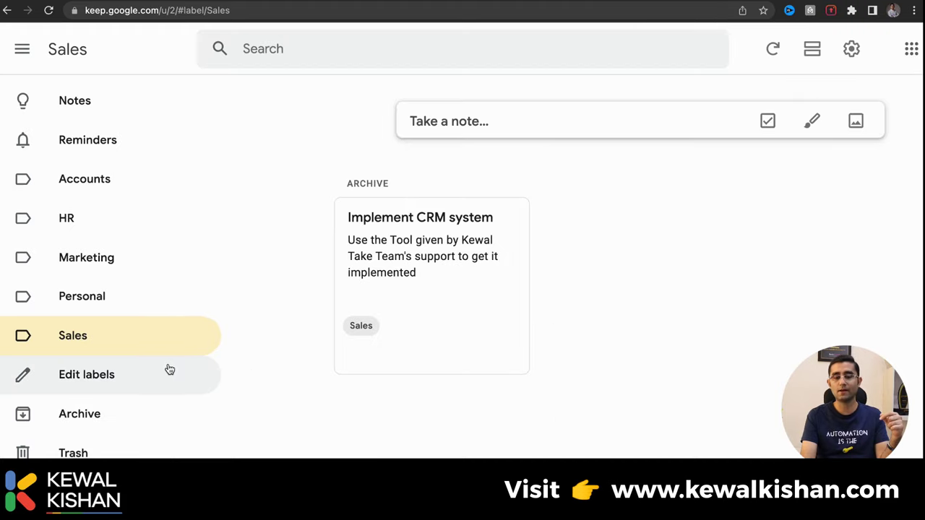
pyautogui.click(115, 264)
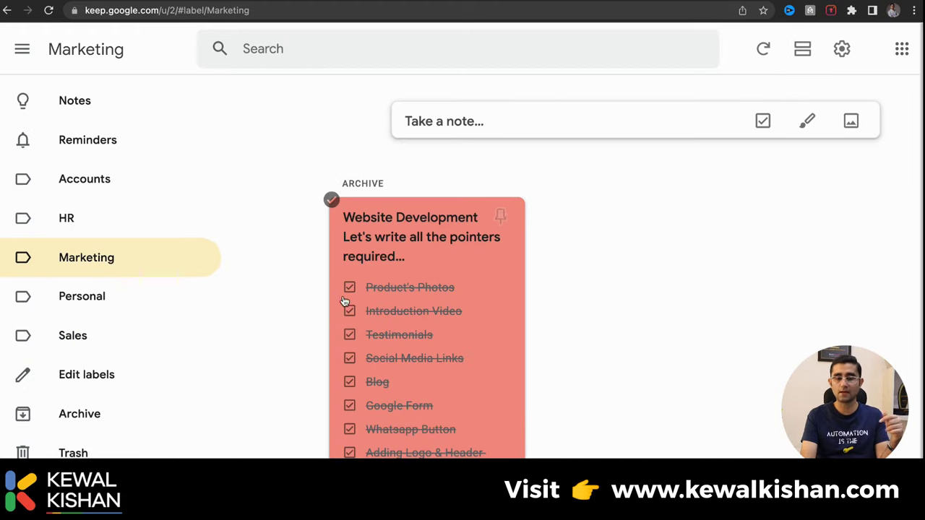
pyautogui.scroll(-1, 344, 302)
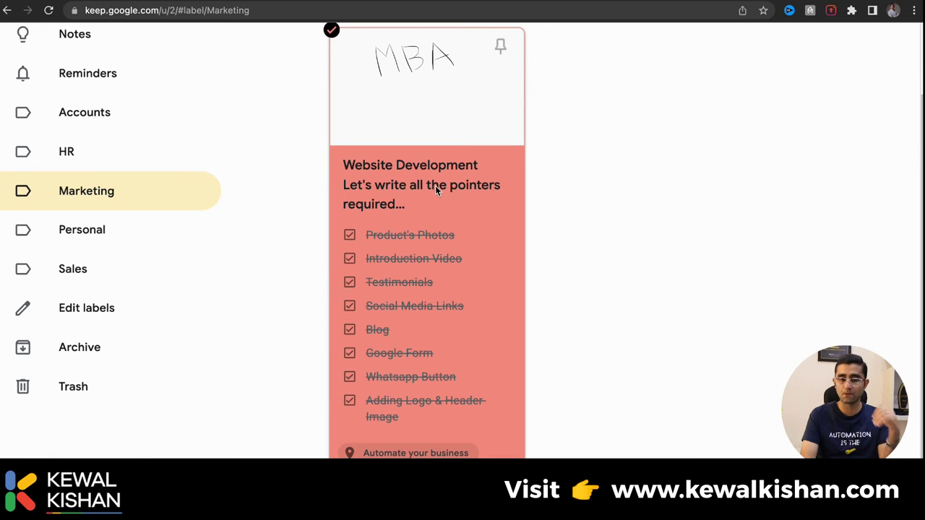
pyautogui.press('super+plus')
pyautogui.press('super+plus')
pyautogui.press('super+plus')
pyautogui.scroll(-3, 389, 235)
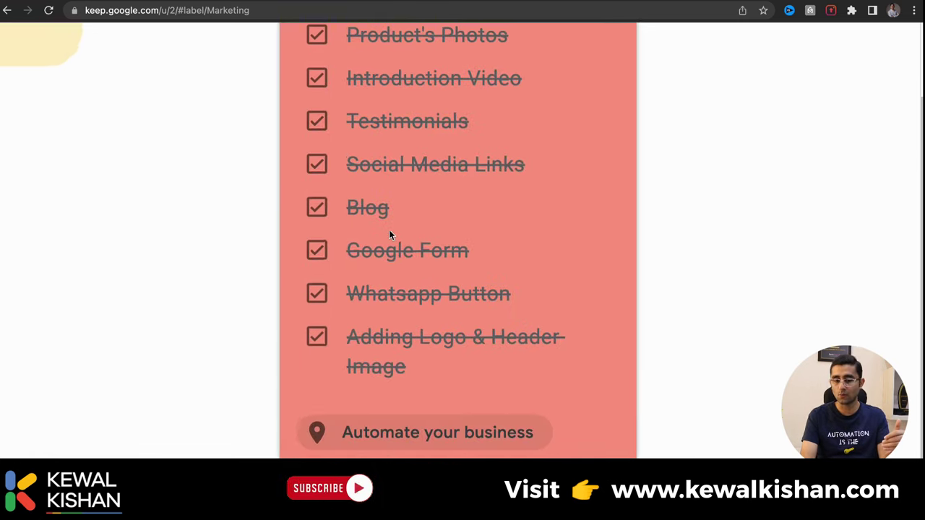
pyautogui.scroll(8, 389, 233)
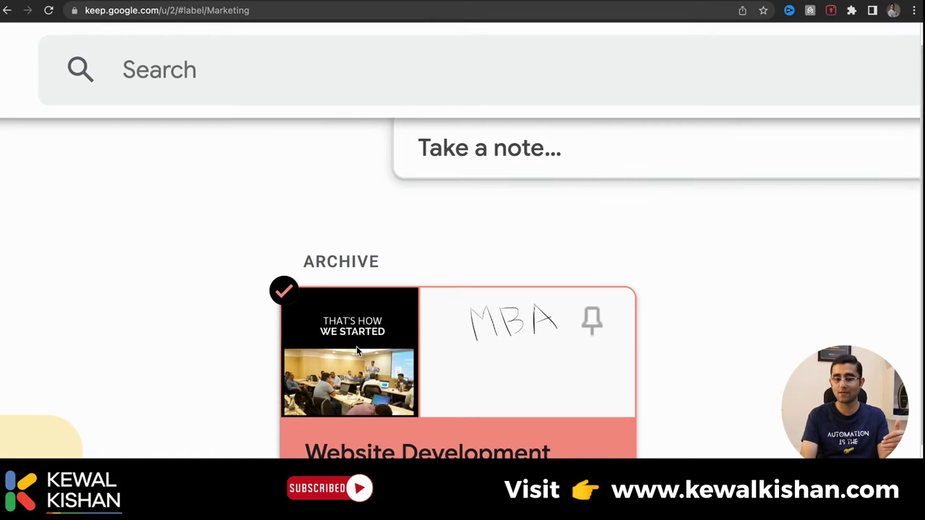
pyautogui.press('super+minus')
pyautogui.press('super+minus')
pyautogui.press('super+minus')
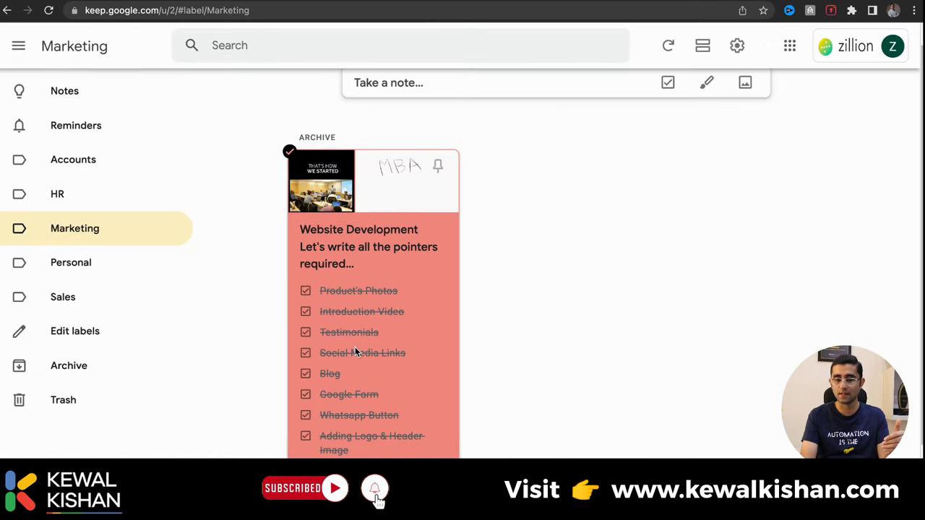
pyautogui.click(128, 191)
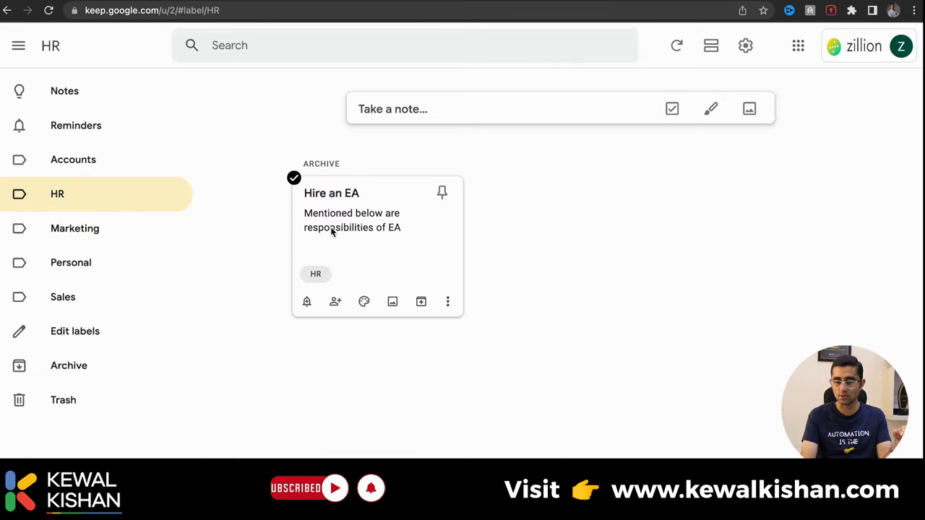
pyautogui.click(67, 276)
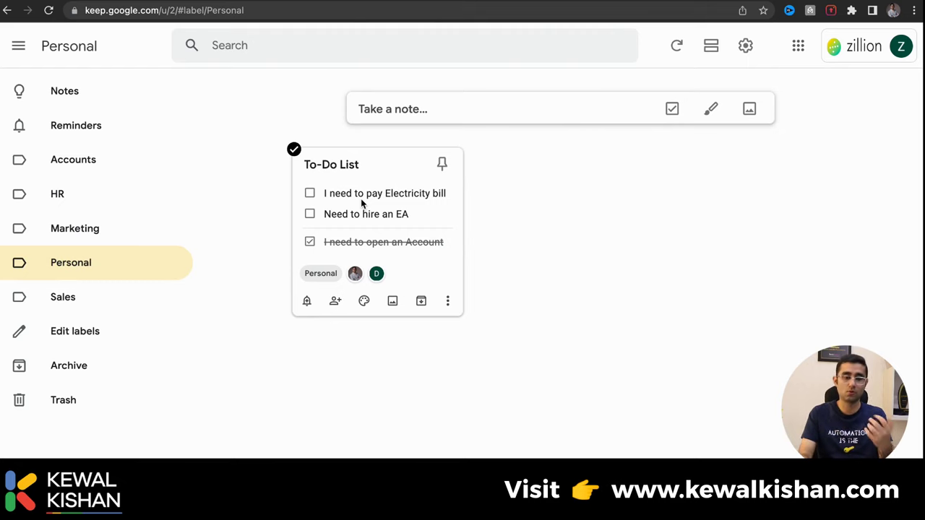
# Start a new note titled 'Follow these Habits everyday' with the line 'Drink Water'
pyautogui.click(408, 109)
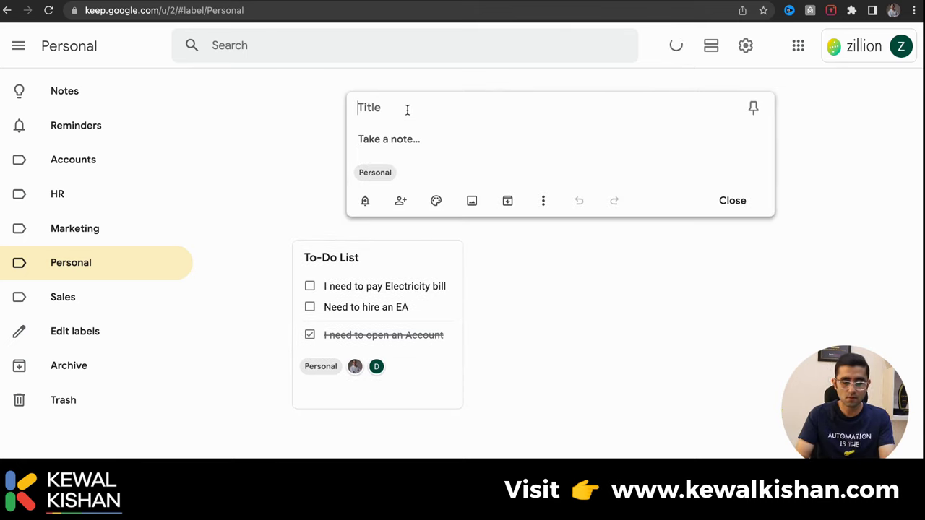
pyautogui.write('Drink Water')
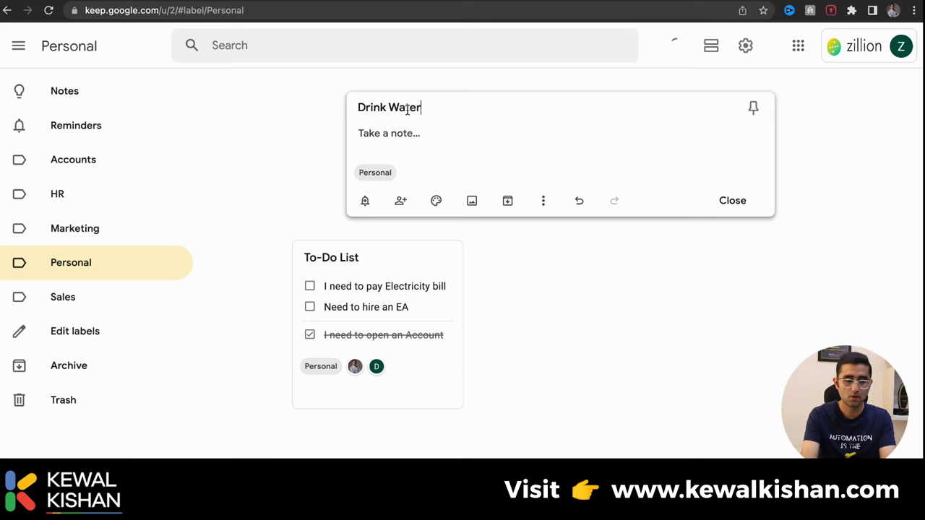
pyautogui.write(' every')
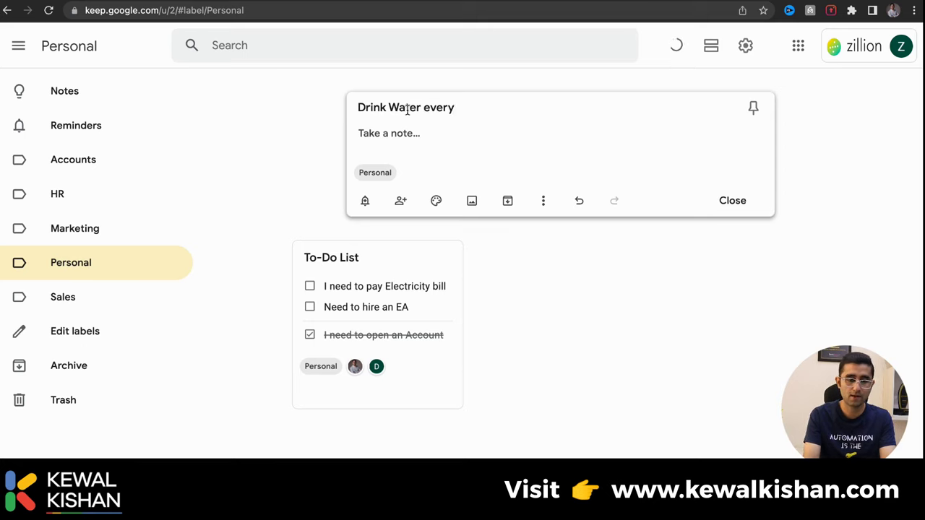
pyautogui.hotkey('ctrl', 'a')
pyautogui.write('Follow ')
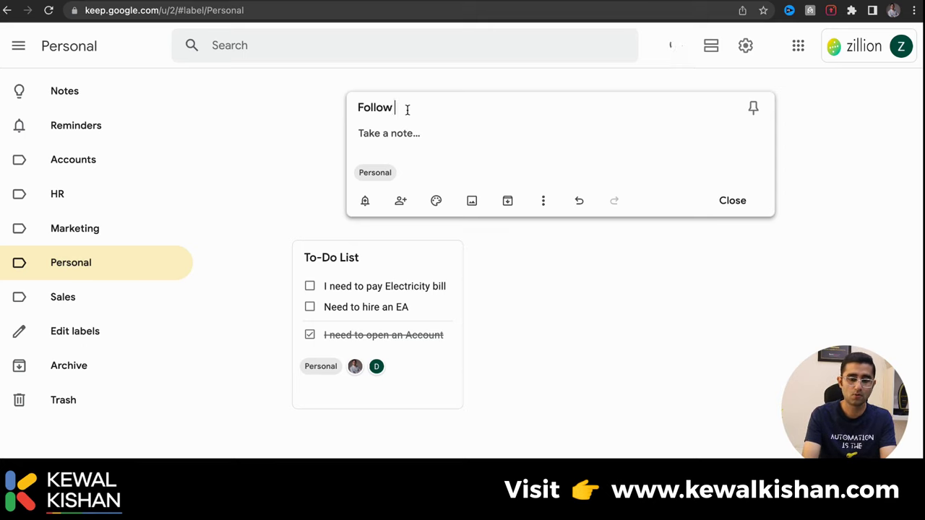
pyautogui.write('these')
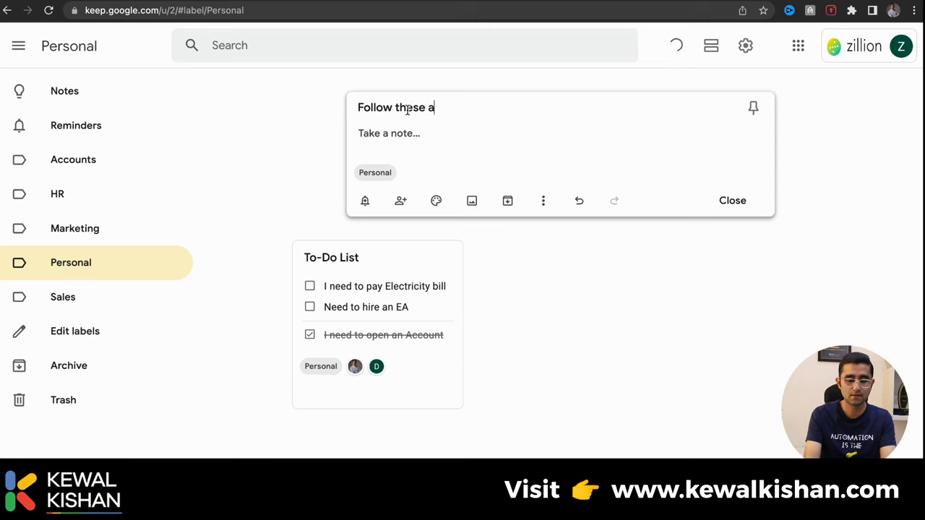
pyautogui.write(' Habits everydau')
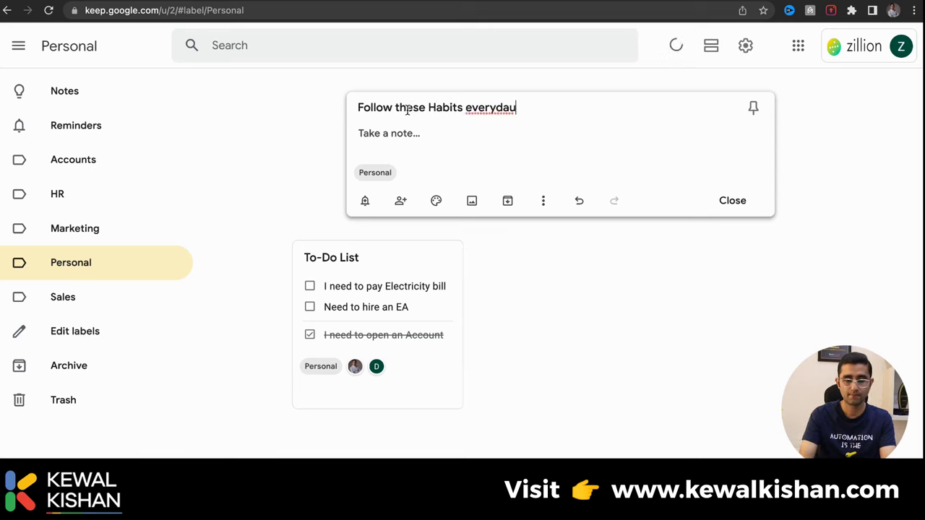
pyautogui.press('BackSpace')
pyautogui.write('y')
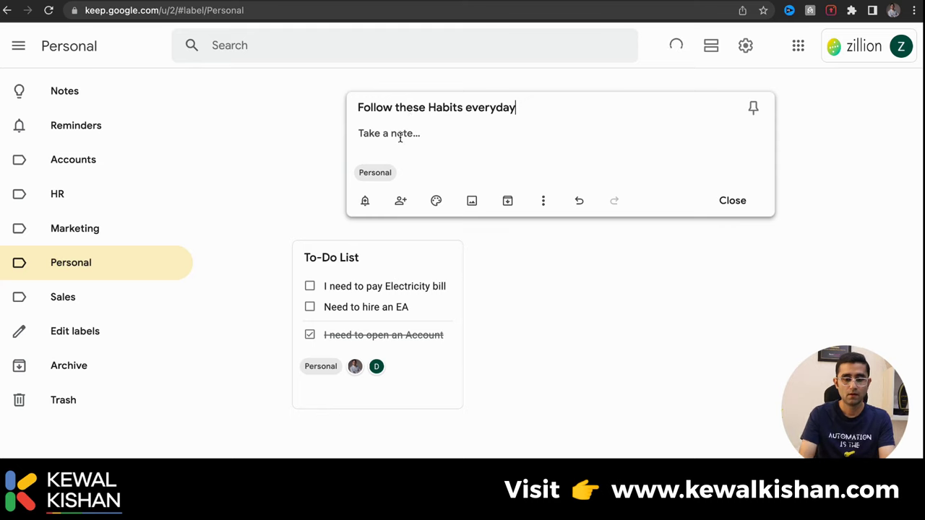
pyautogui.write('D')
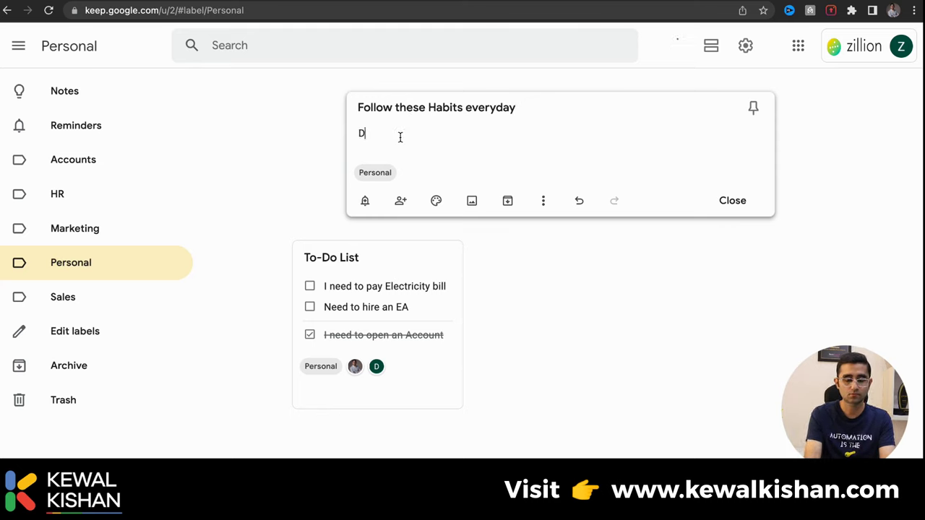
pyautogui.write('rink Water')
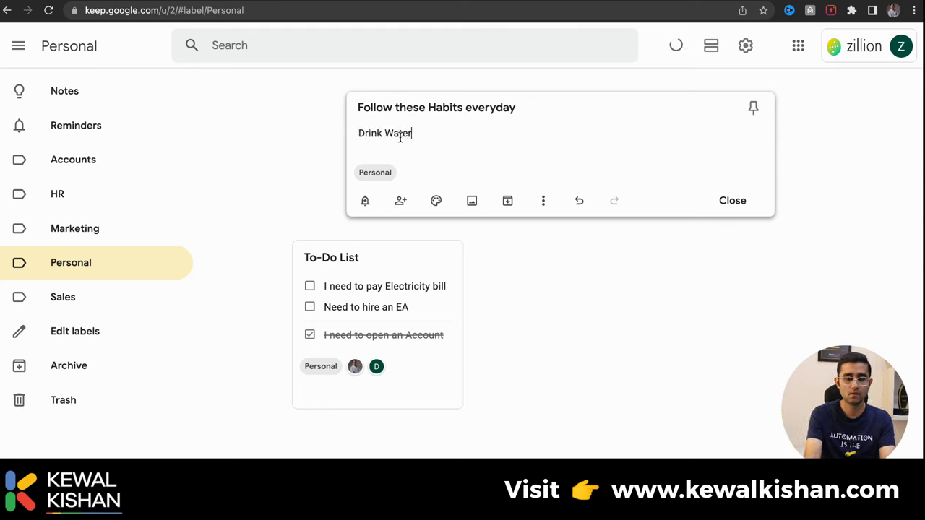
# Add 'Exercise' as a second line below Drink Water
pyautogui.press('Return')
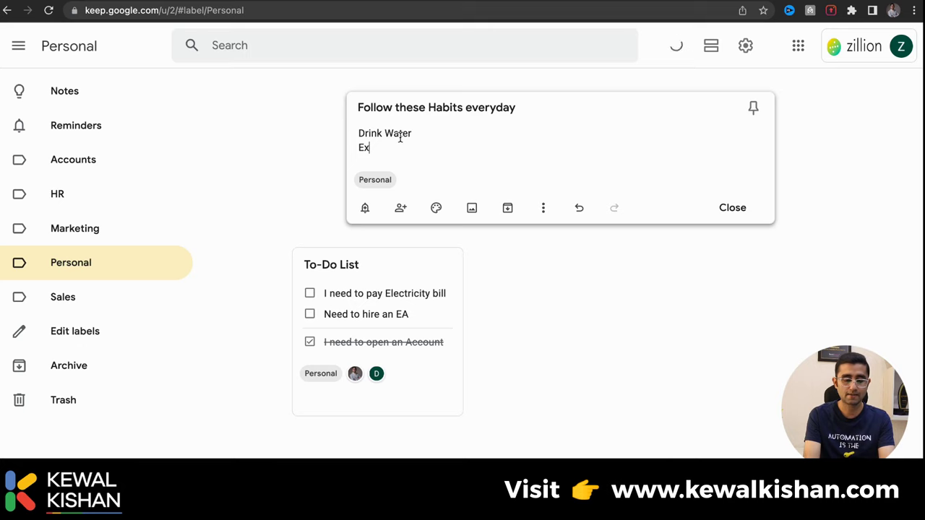
pyautogui.write('Exe')
pyautogui.press('BackSpace')
pyautogui.write('cer')
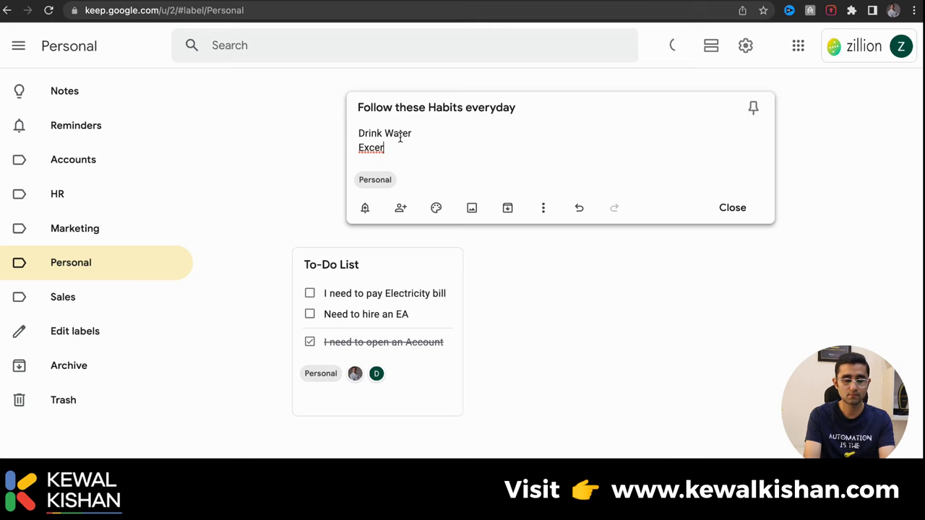
pyautogui.write('sie')
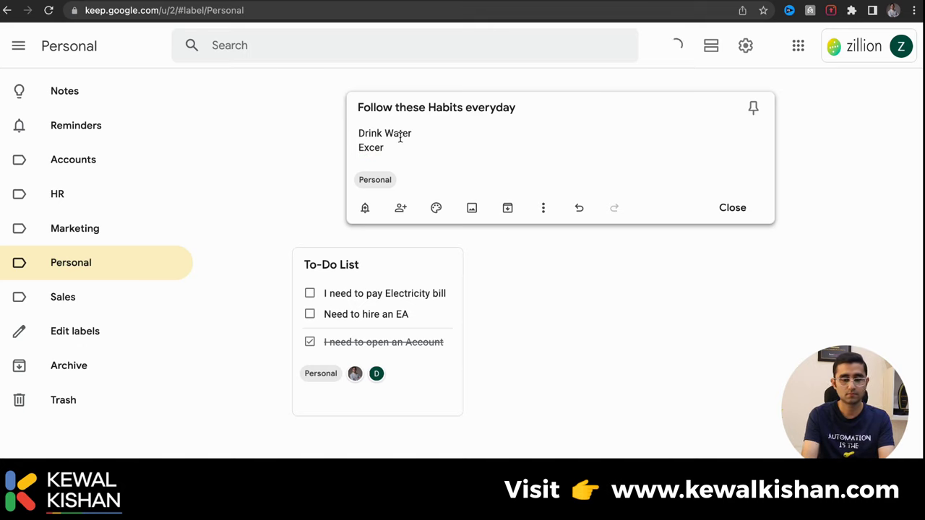
pyautogui.write('se')
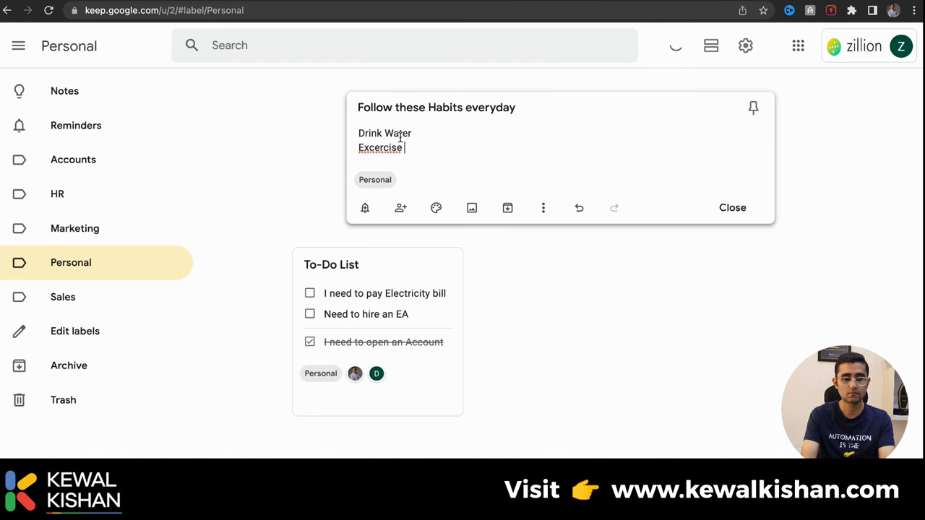
pyautogui.press('BackSpace')
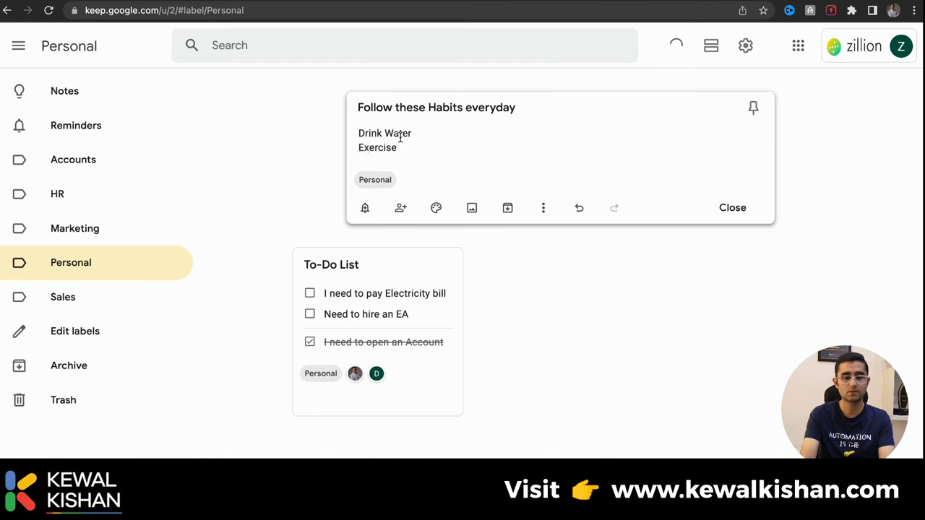
# Convert the habits note into a checklist and reopen it
pyautogui.click(544, 209)
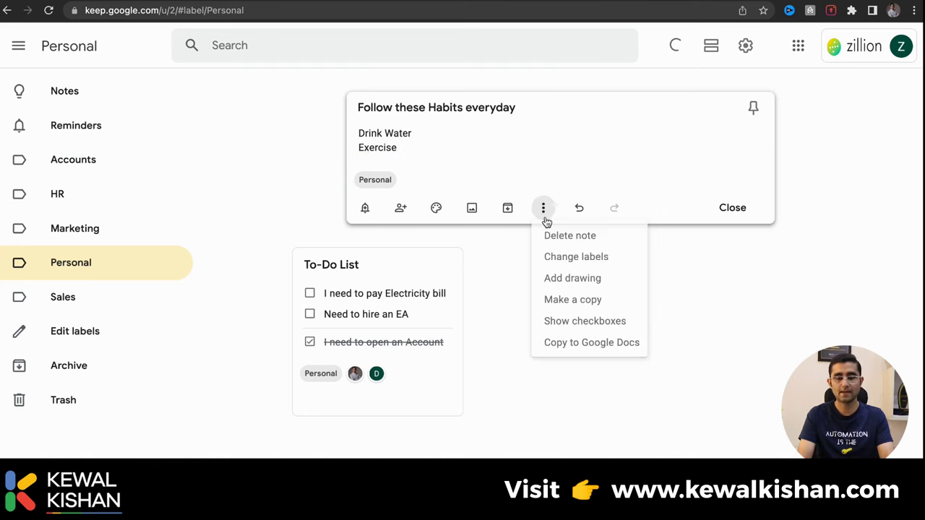
pyautogui.click(580, 321)
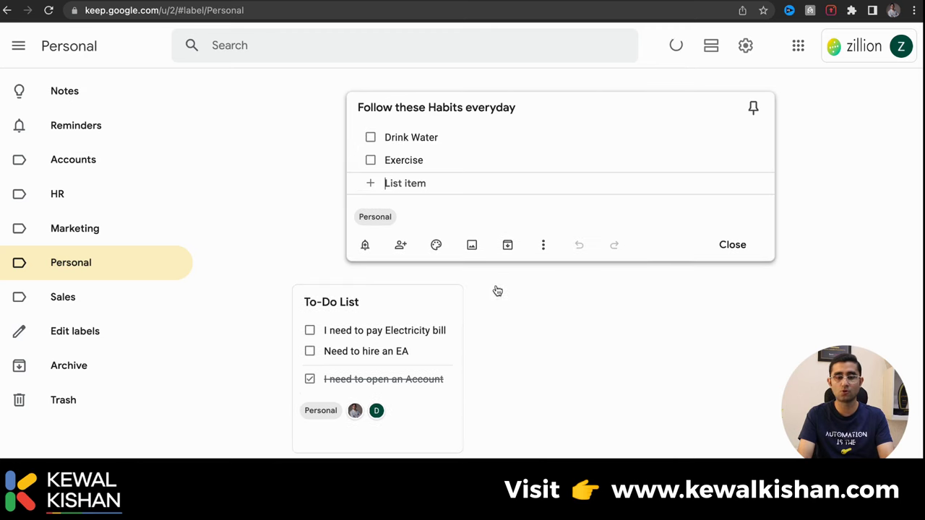
pyautogui.click(538, 301)
pyautogui.click(374, 268)
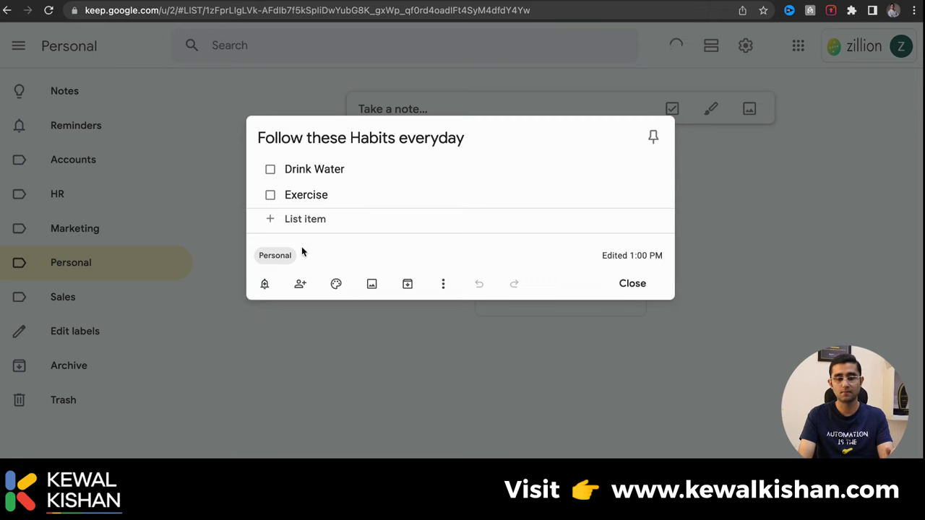
# Set a reminder for tomorrow at 8:00 AM that repeats daily
pyautogui.click(265, 286)
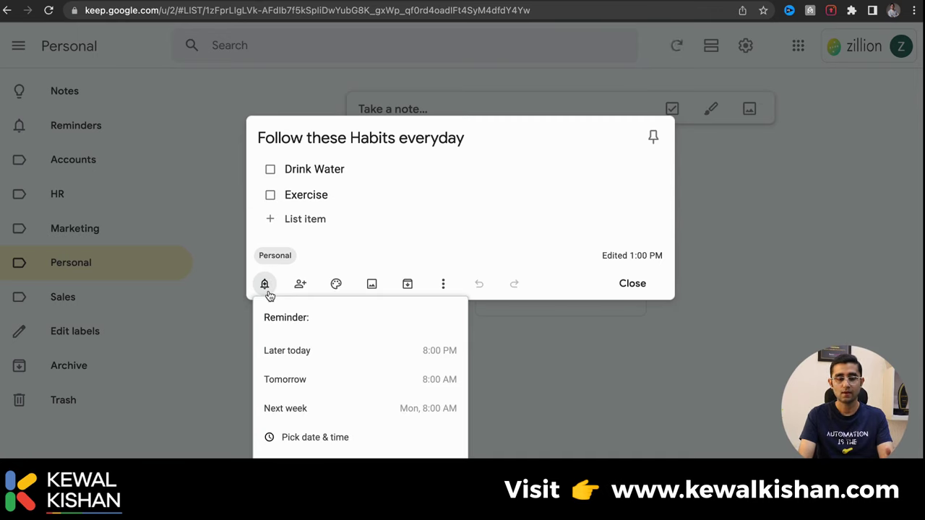
pyautogui.click(311, 384)
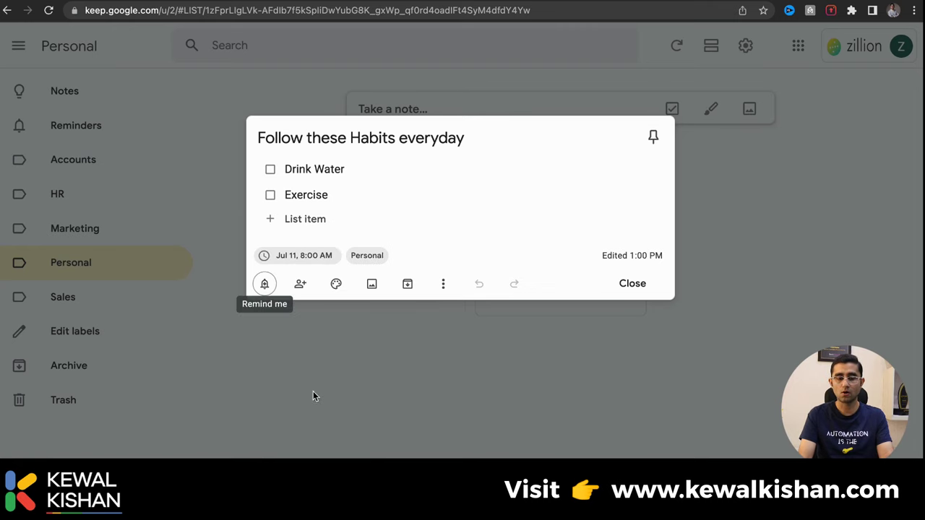
pyautogui.click(263, 285)
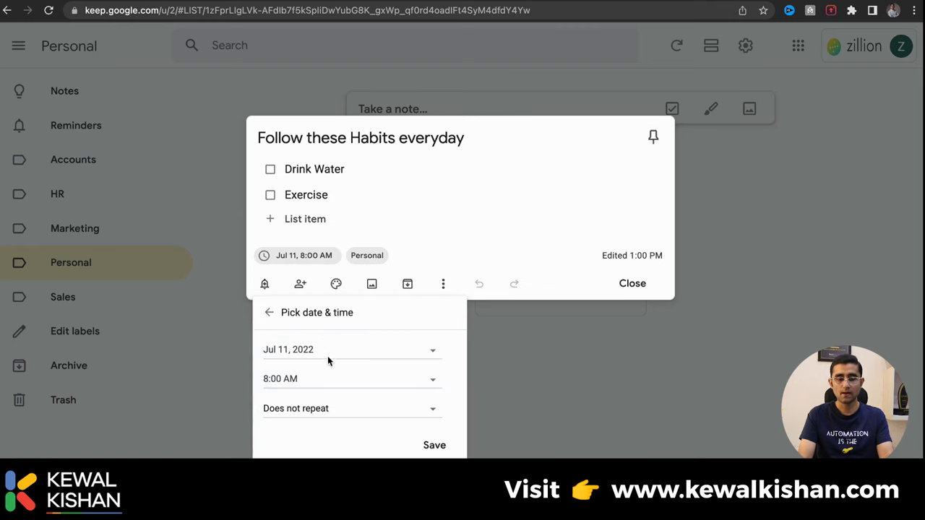
pyautogui.click(270, 312)
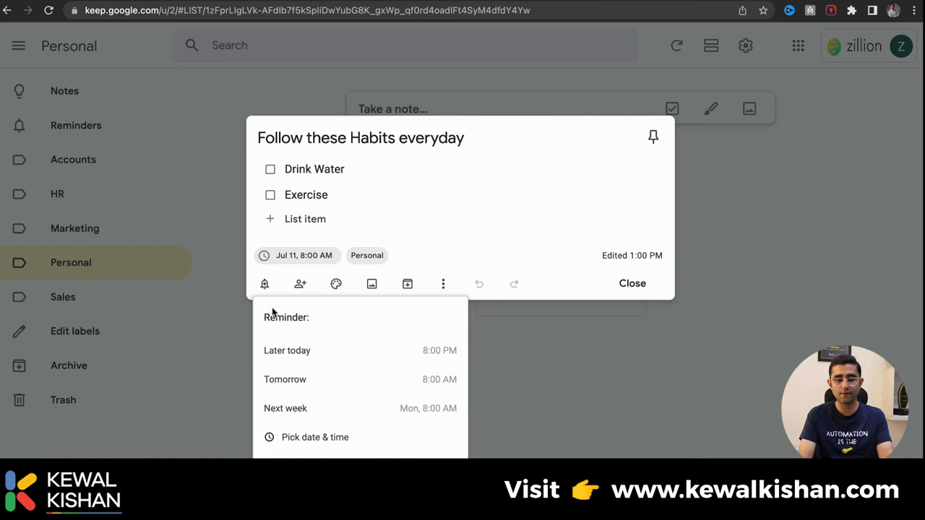
pyautogui.click(312, 383)
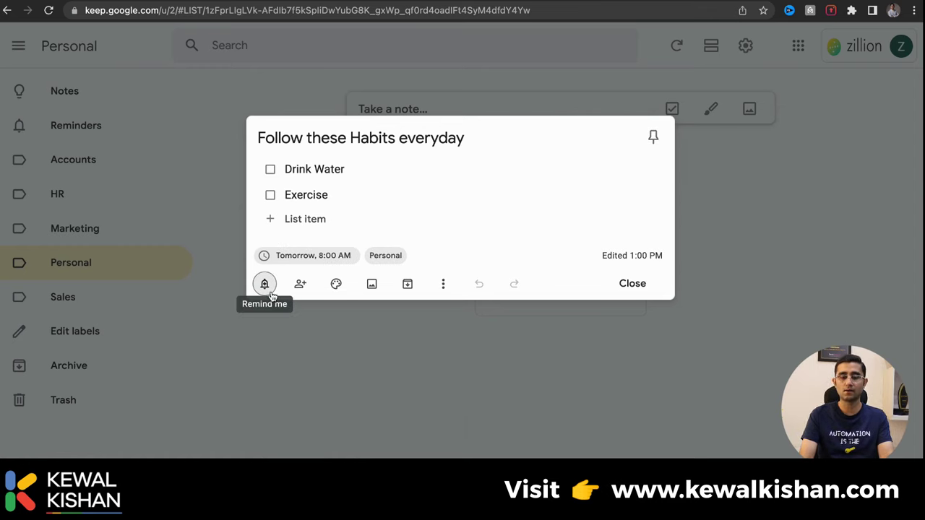
pyautogui.click(314, 256)
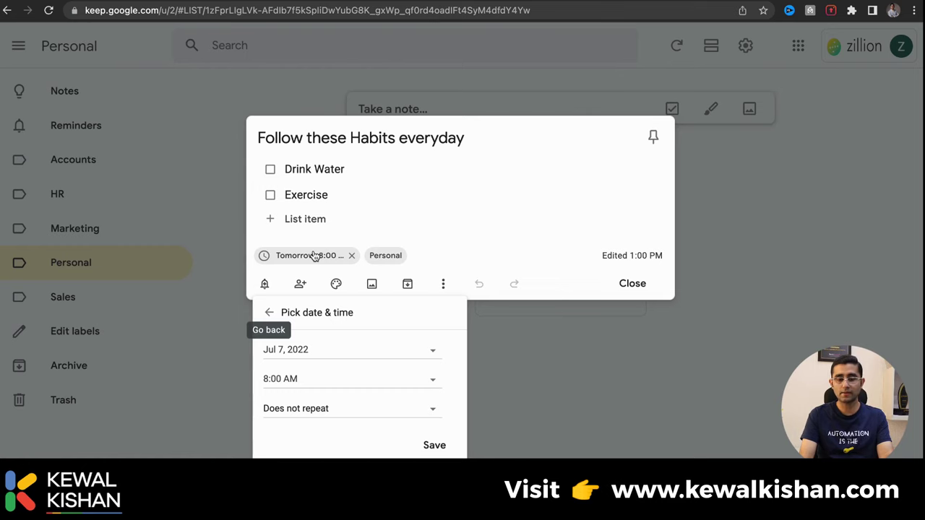
pyautogui.click(327, 411)
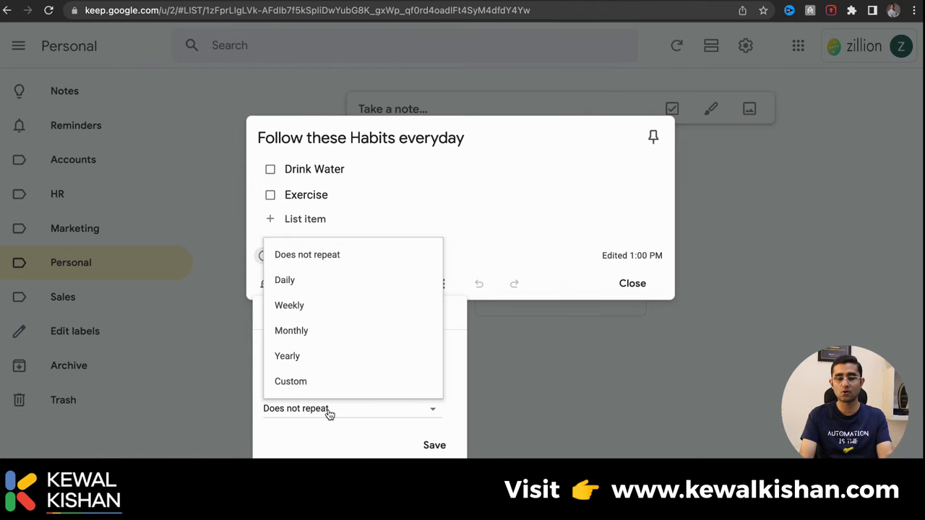
pyautogui.click(309, 281)
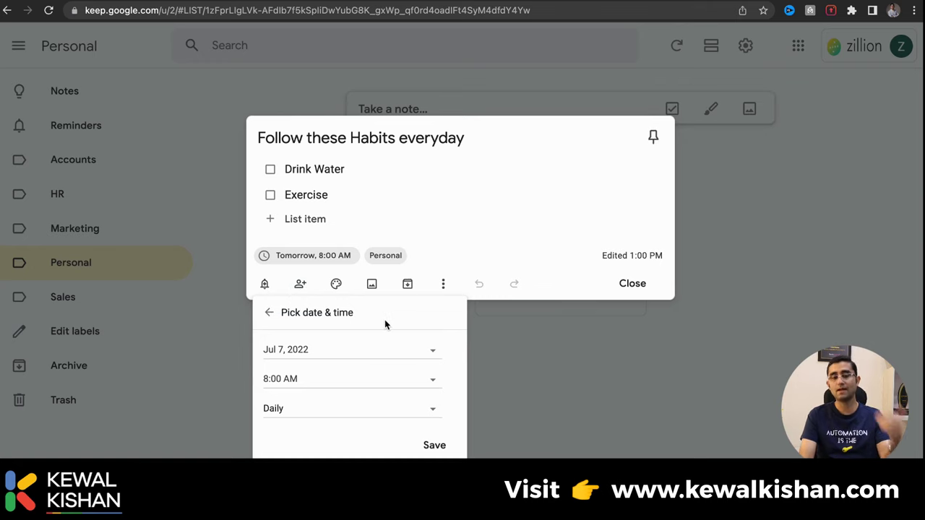
pyautogui.click(435, 445)
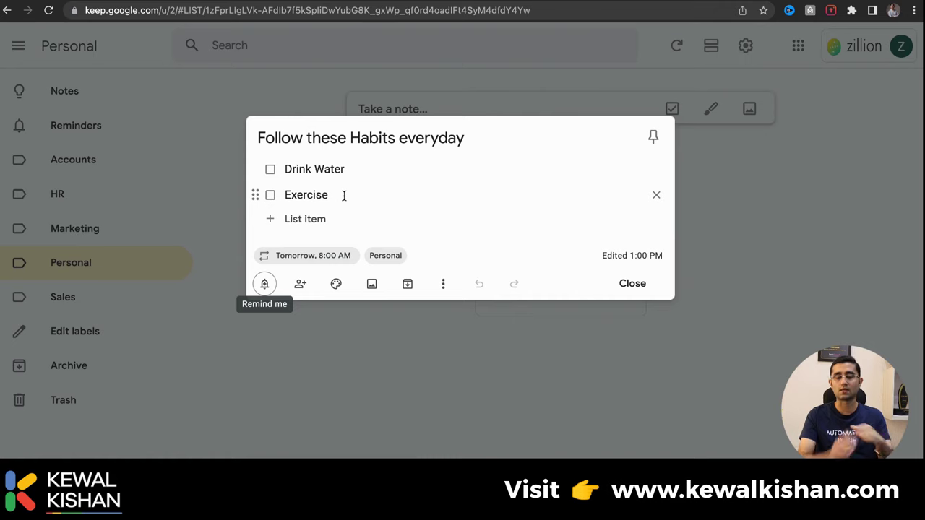
# Delete the habits note's existing reminder and zoom the page out to 90%
pyautogui.click(307, 256)
pyautogui.click(351, 257)
pyautogui.click(352, 257)
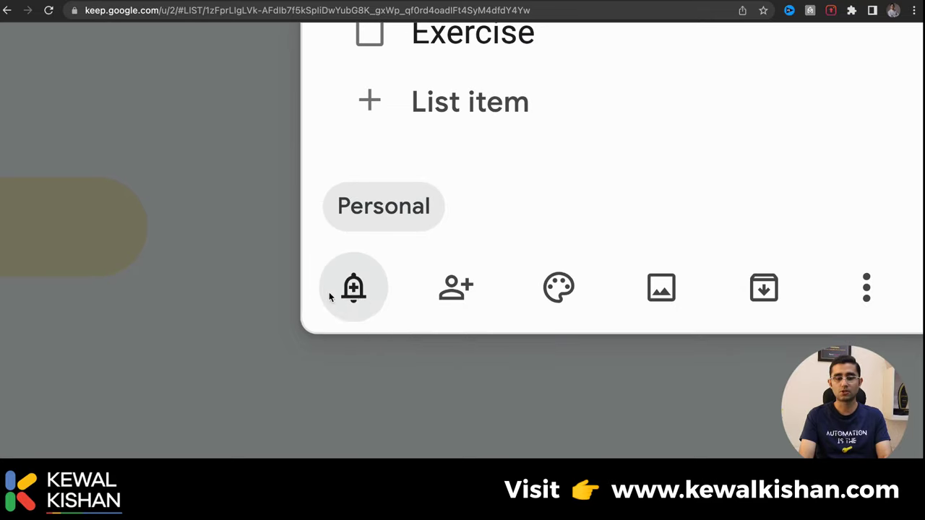
pyautogui.click(353, 293)
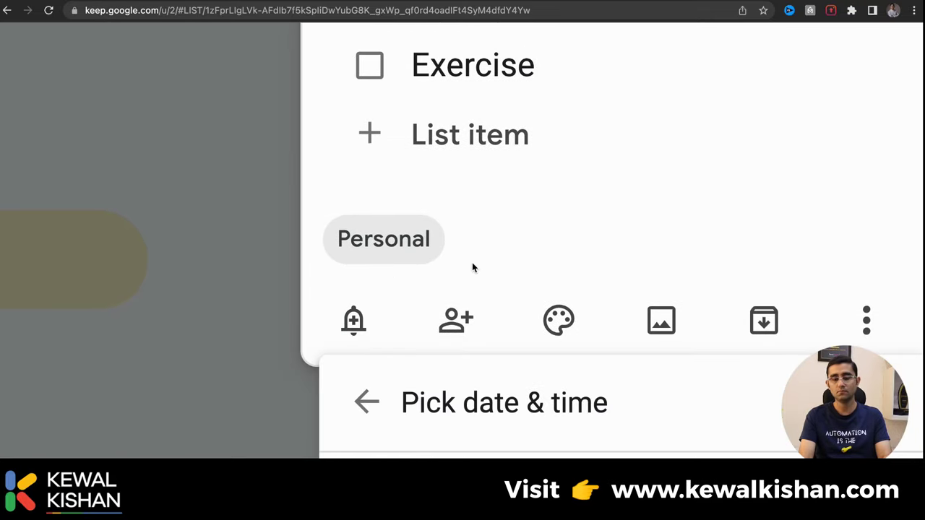
pyautogui.press('Escape')
pyautogui.press('super+minus')
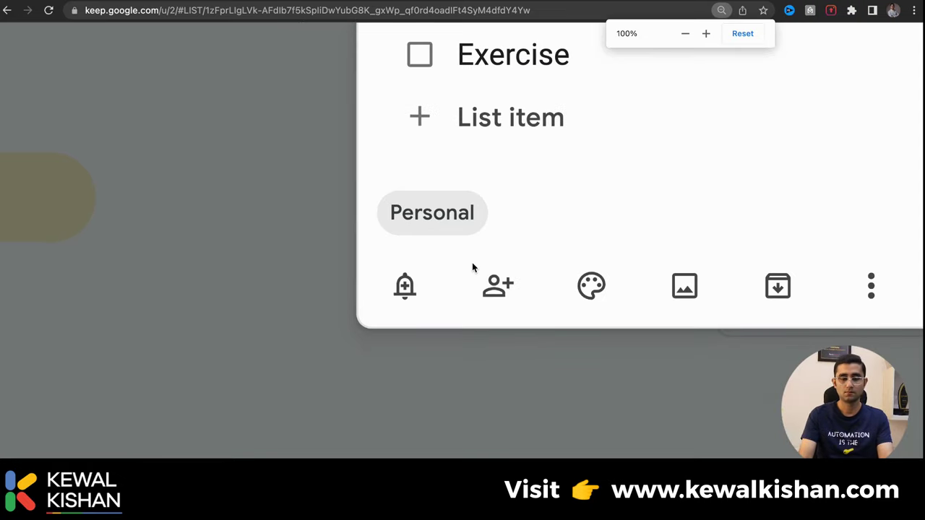
pyautogui.press('super+minus')
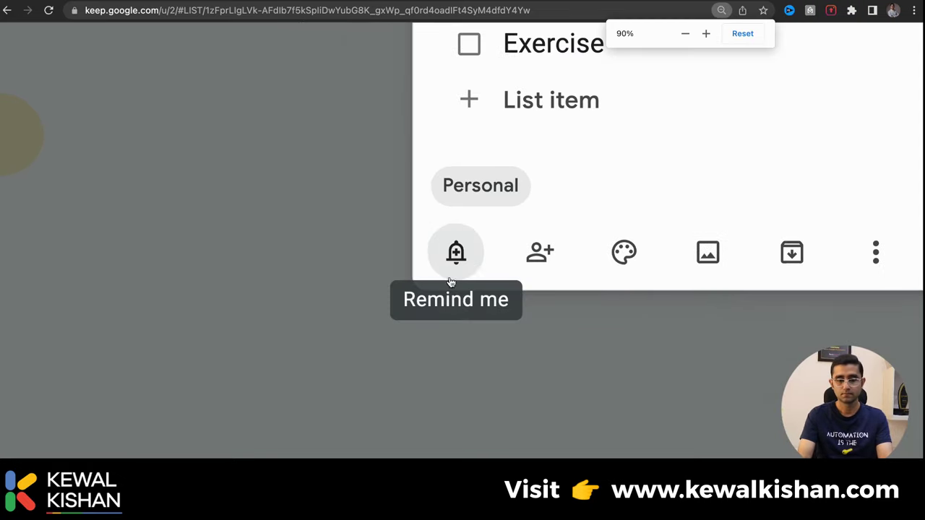
pyautogui.click(361, 349)
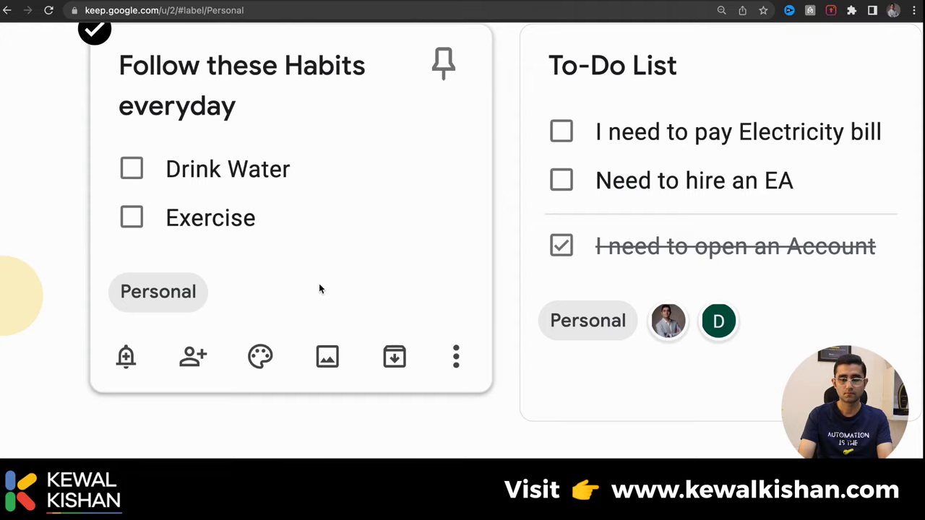
pyautogui.scroll(-5, 78, 399)
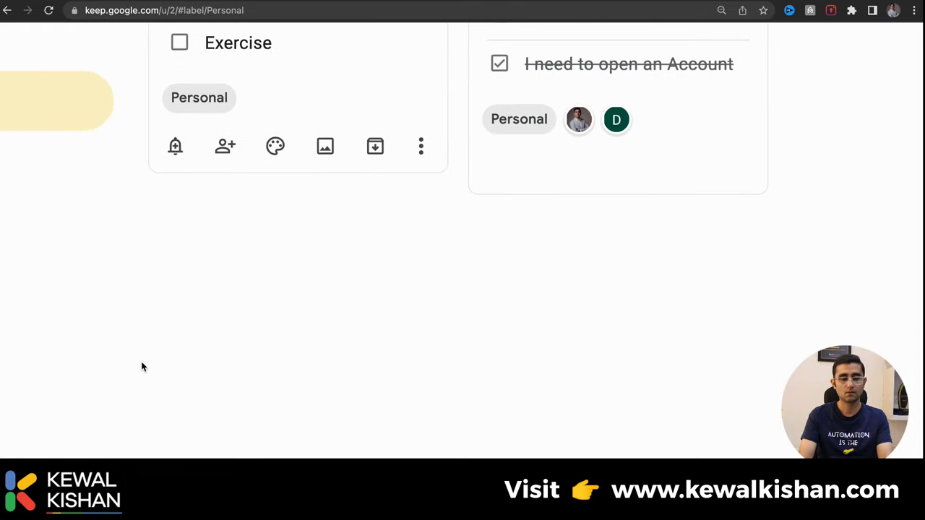
# Give the habits note a daily-repeating reminder for tomorrow at 8:00 AM
pyautogui.click(173, 152)
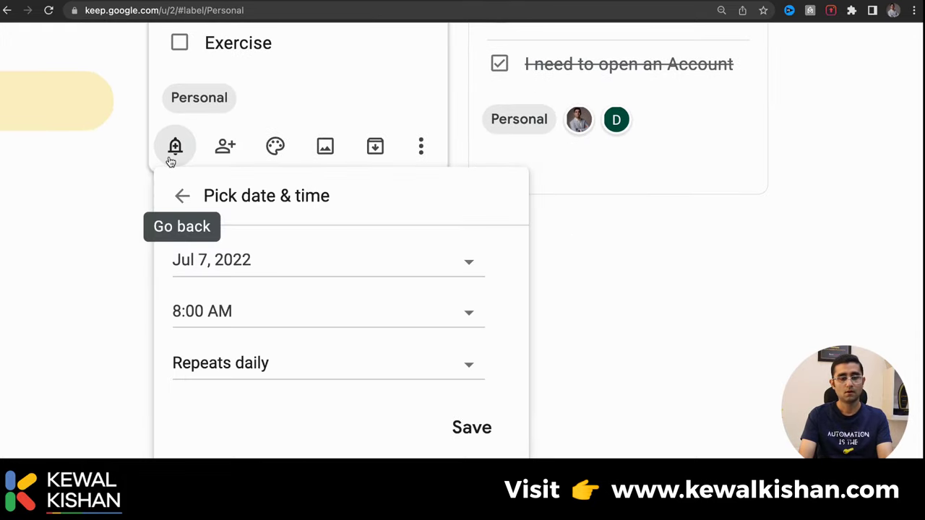
pyautogui.click(187, 205)
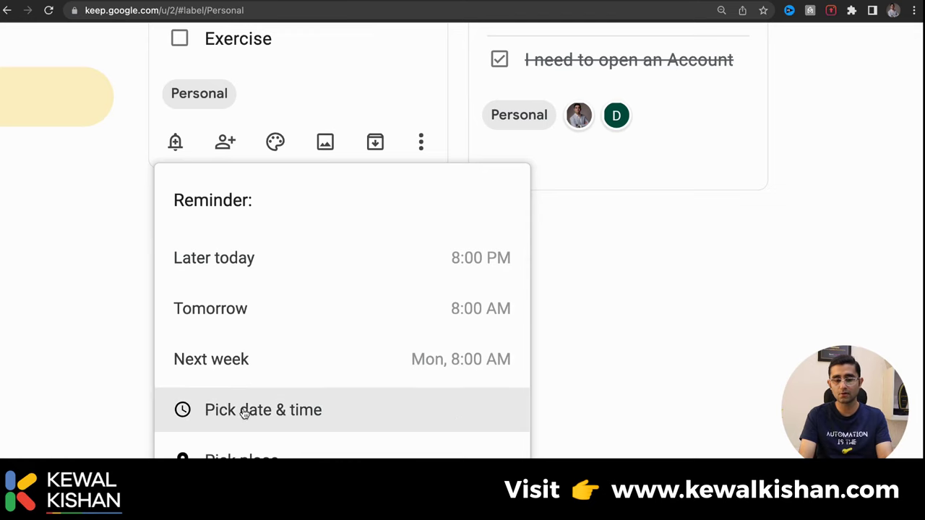
pyautogui.click(246, 311)
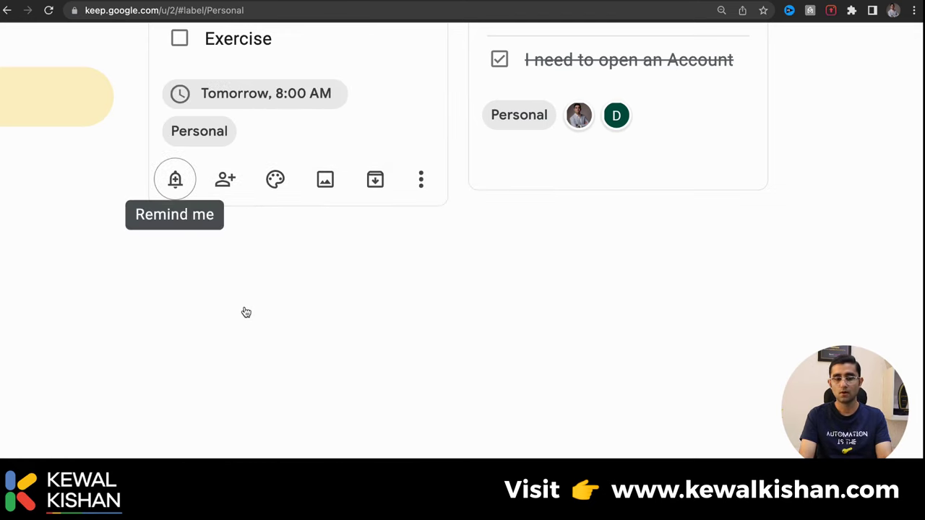
pyautogui.click(260, 95)
pyautogui.click(239, 394)
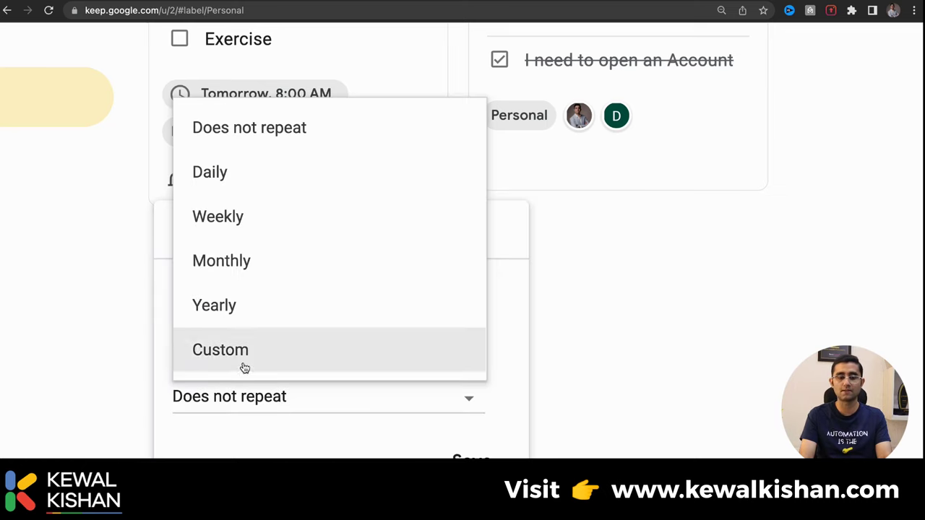
pyautogui.click(293, 179)
pyautogui.click(471, 460)
pyautogui.scroll(1, 331, 374)
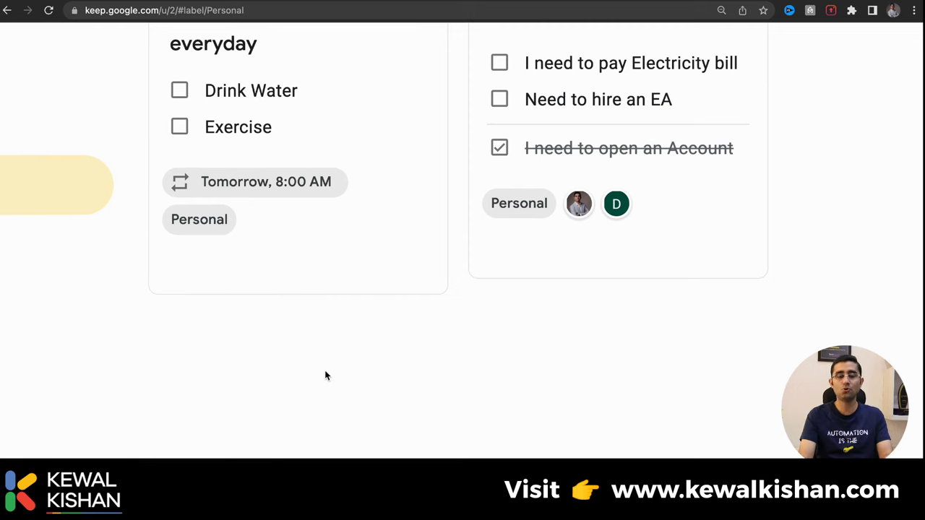
pyautogui.press('super+minus')
pyautogui.scroll(2, 325, 375)
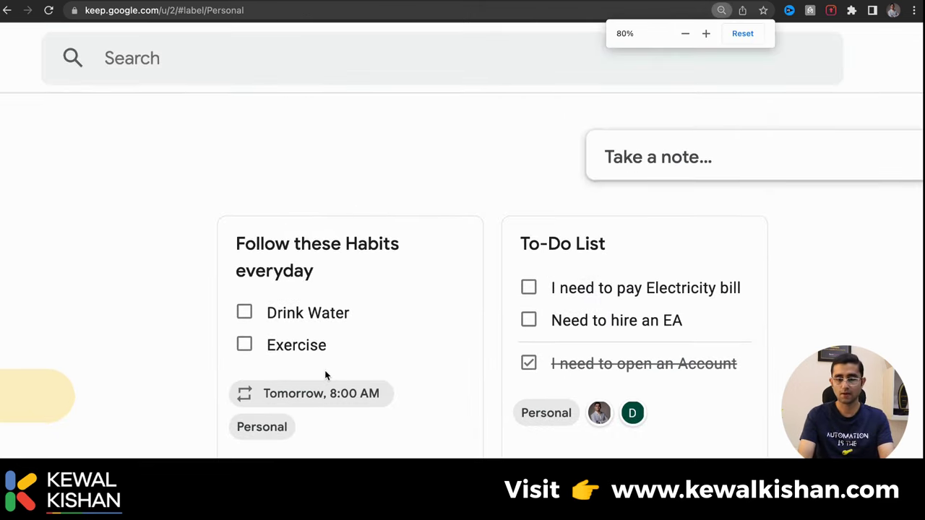
pyautogui.scroll(-3, 324, 375)
# Write 'Office Regular Tasks' with 'Meeting with Staff' and 'Check Accounts Balance, AR, AP' as checklist items
pyautogui.click(419, 85)
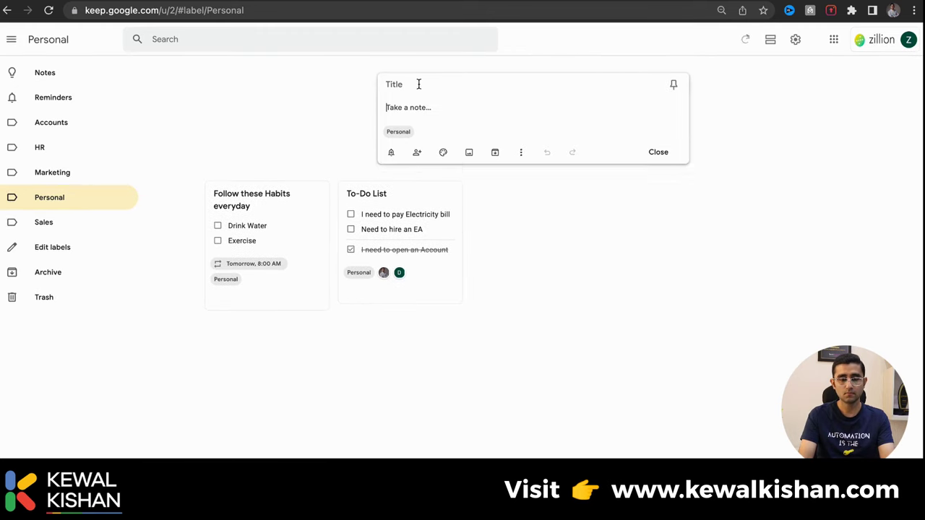
pyautogui.write('o')
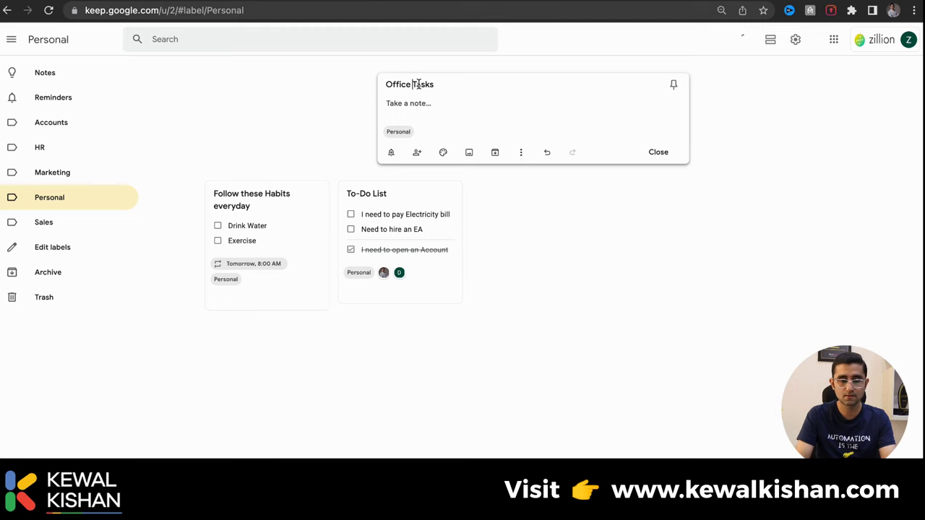
pyautogui.write('Regular ')
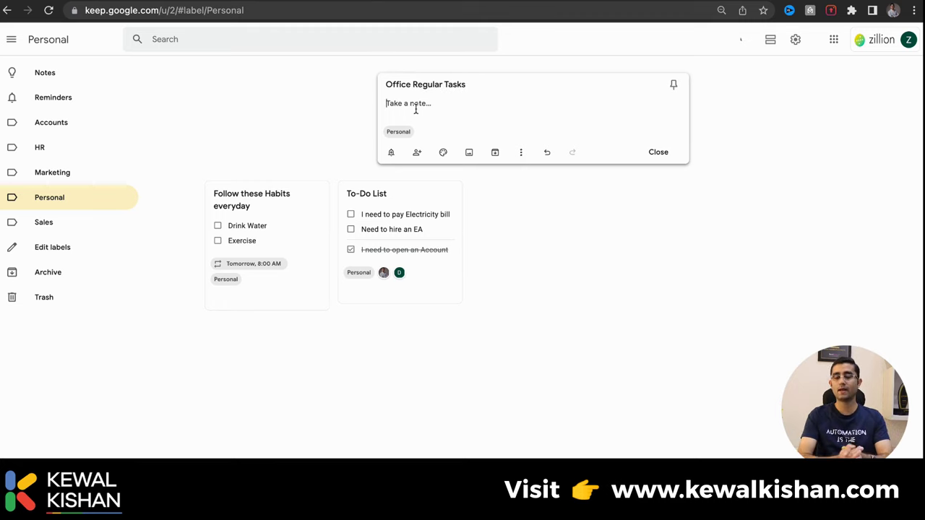
pyautogui.write('Meeting with Staff')
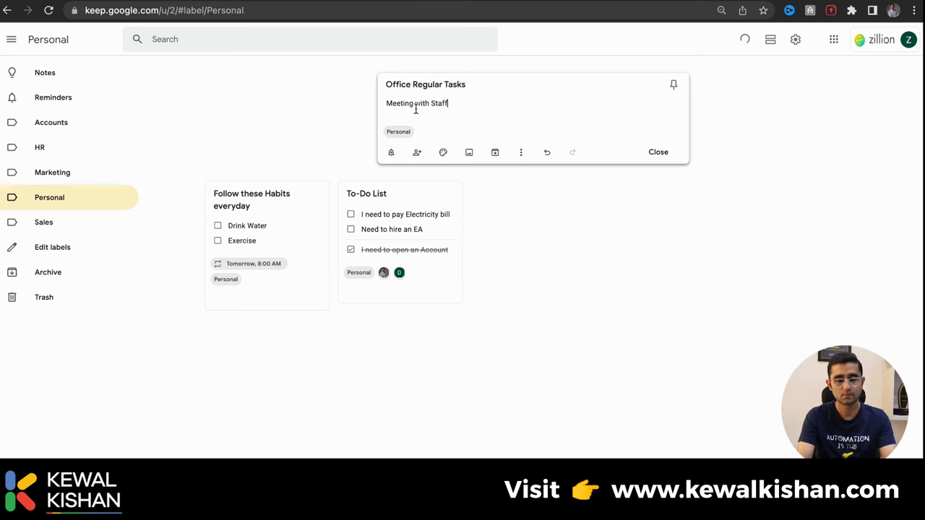
pyautogui.press('Return')
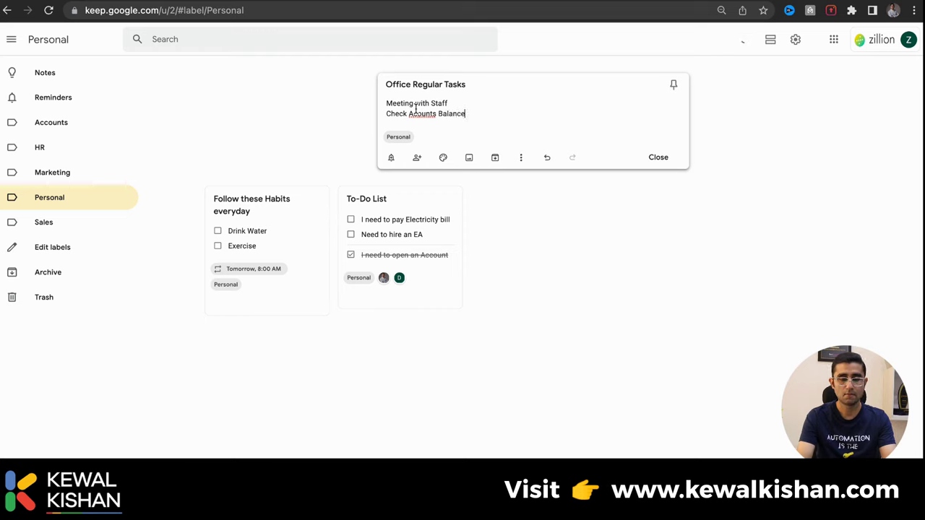
pyautogui.write(', AP')
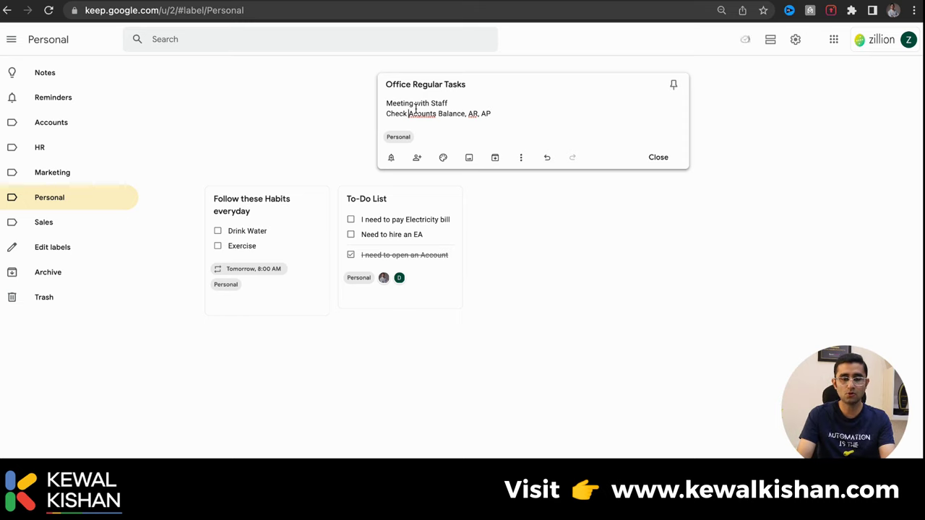
pyautogui.click(416, 110)
pyautogui.write('c')
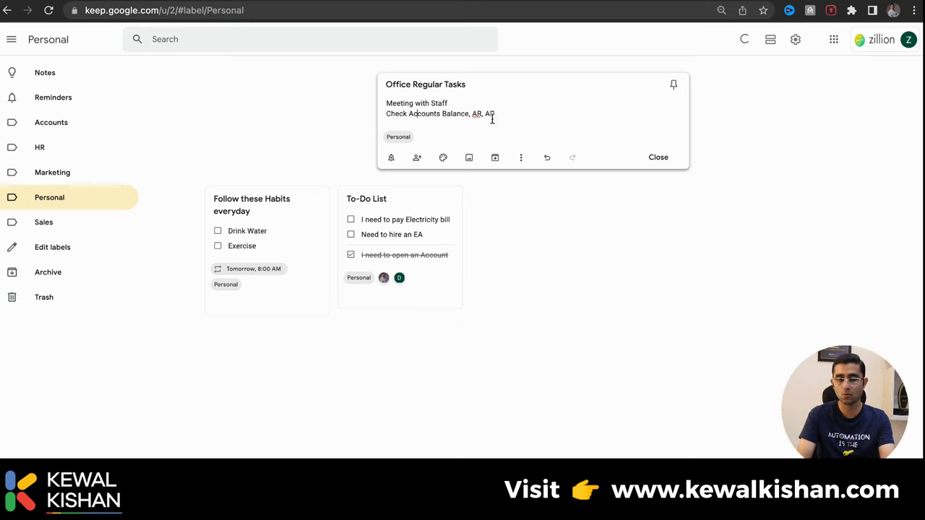
pyautogui.click(520, 157)
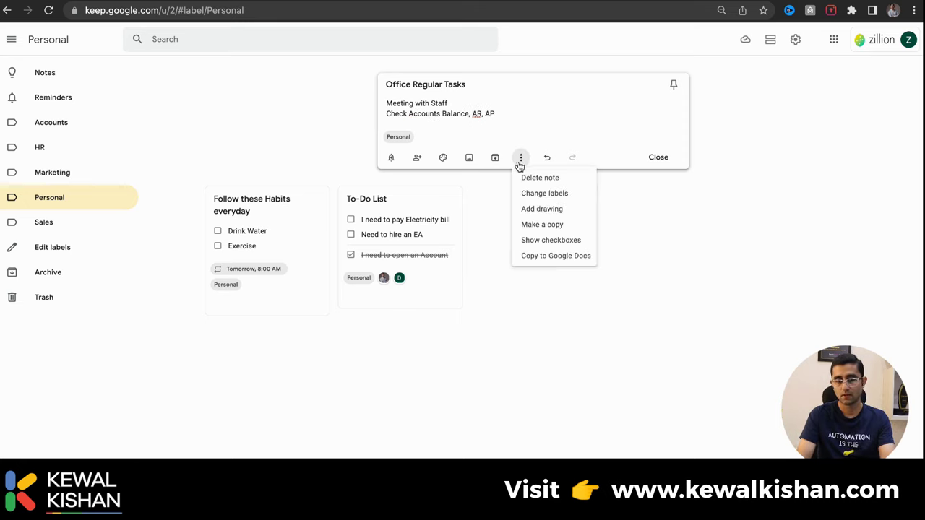
pyautogui.click(547, 245)
# Choose a place-based reminder and search for 'Automate your'
pyautogui.click(391, 185)
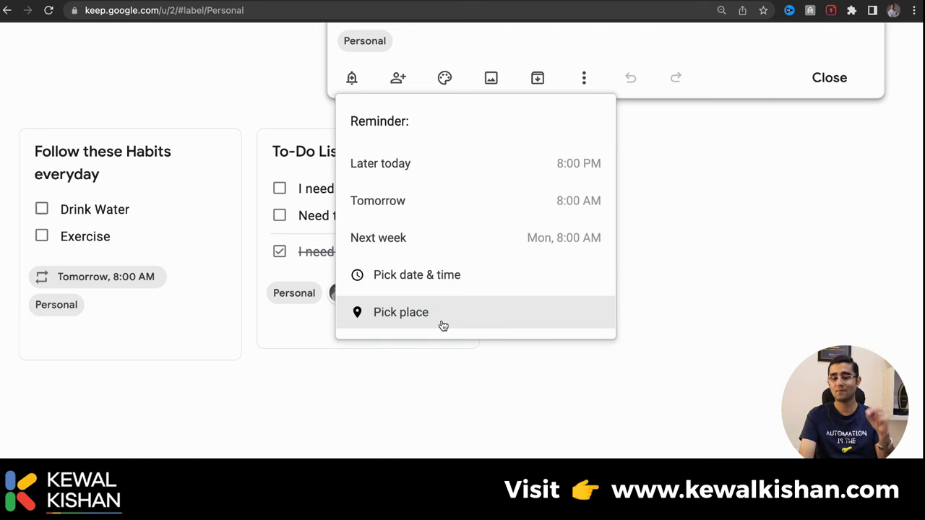
pyautogui.click(443, 326)
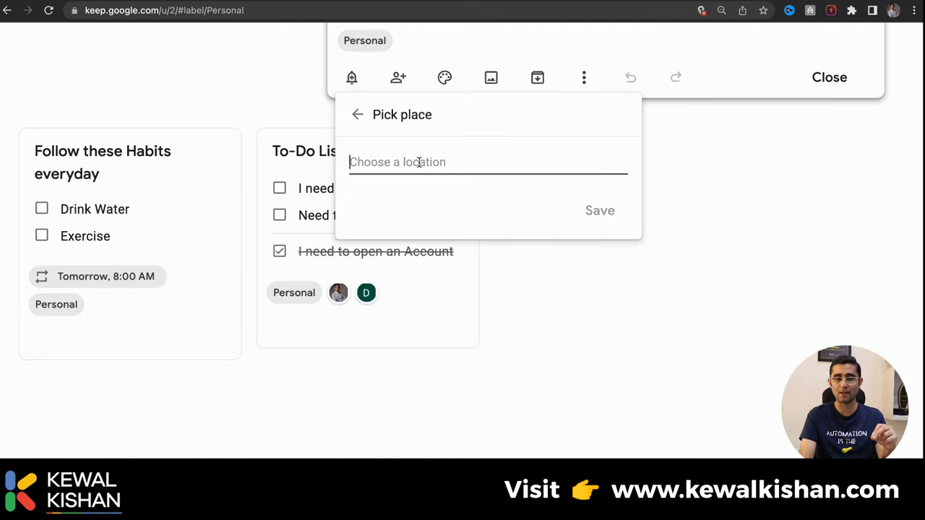
pyautogui.write('Automate')
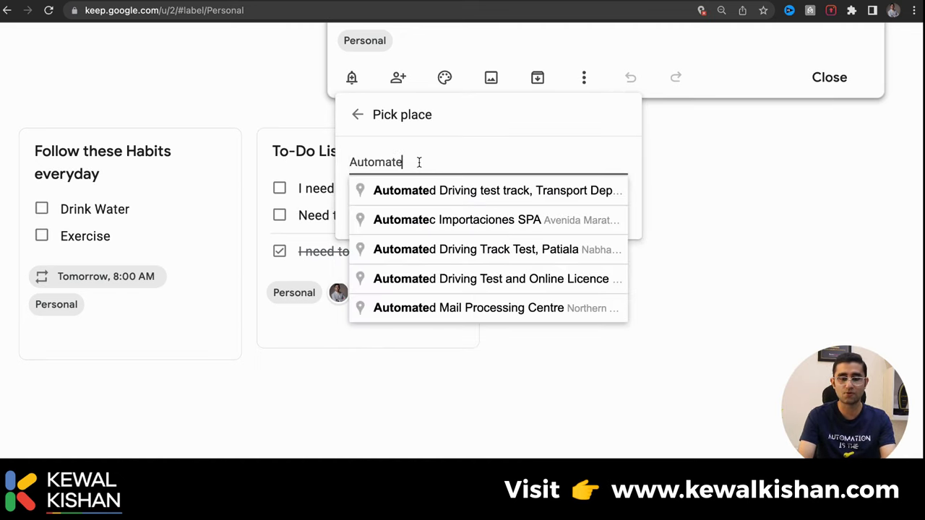
pyautogui.write(' your')
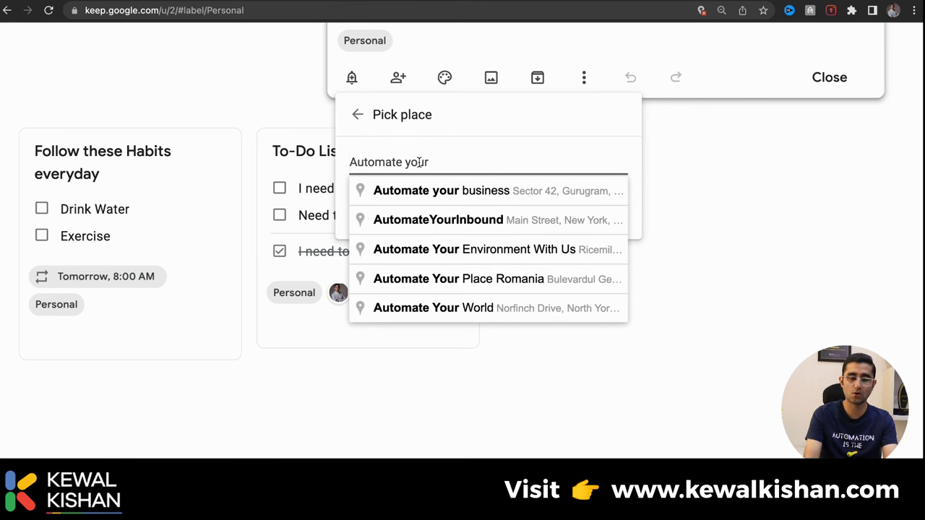
pyautogui.scroll(3, 473, 194)
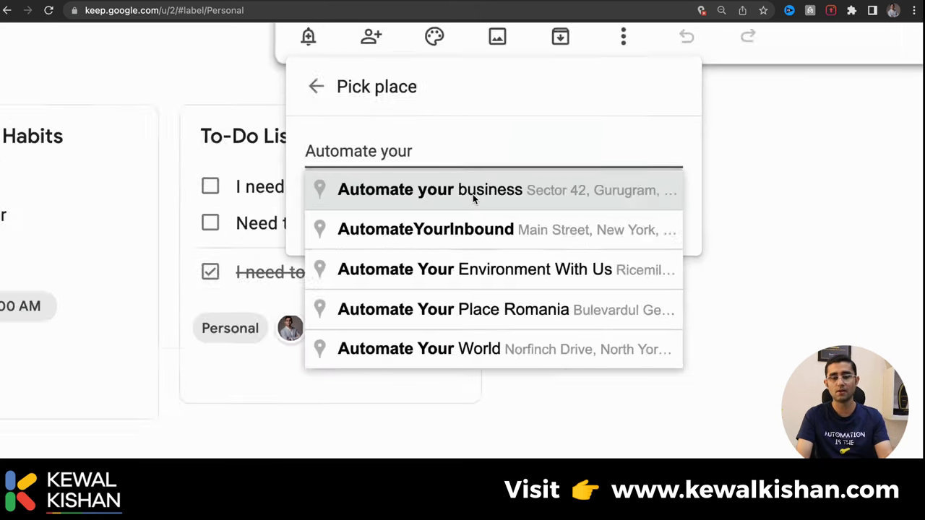
pyautogui.scroll(1, 473, 194)
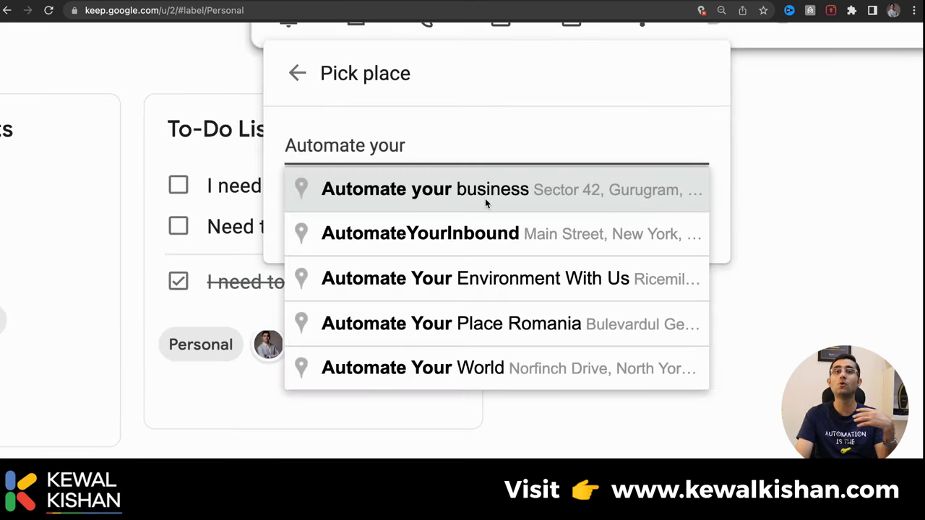
pyautogui.scroll(-4, 485, 197)
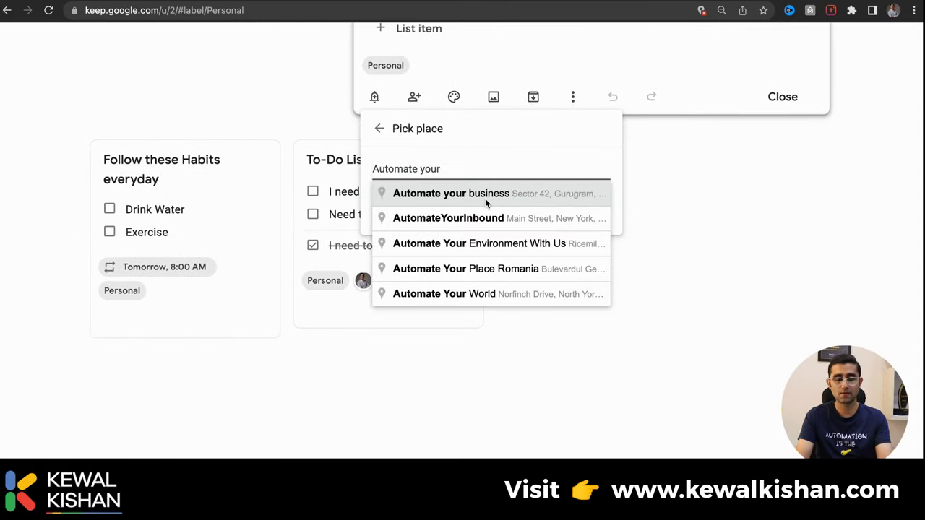
# Redo the search, select 'Automate your business' and save the location reminder
pyautogui.press('super+a')
pyautogui.click(470, 168)
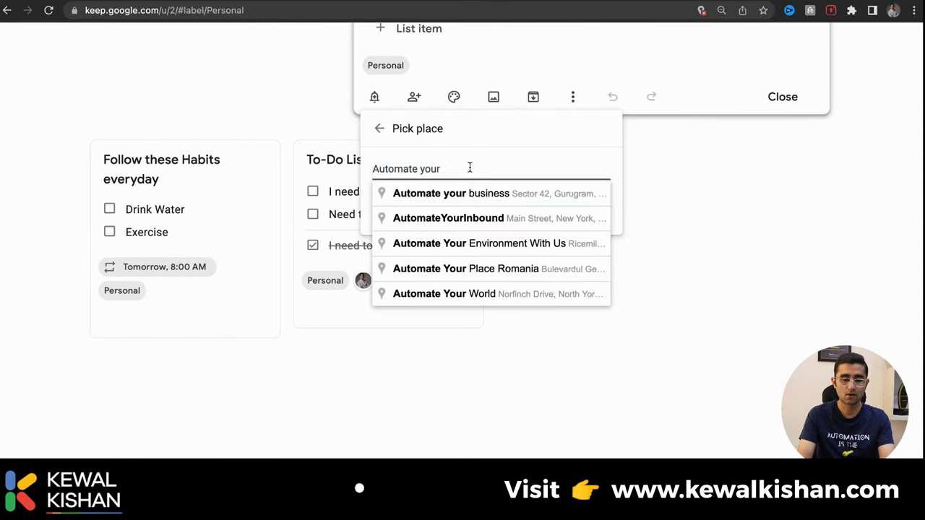
pyautogui.press('super+a')
pyautogui.write('Cannu')
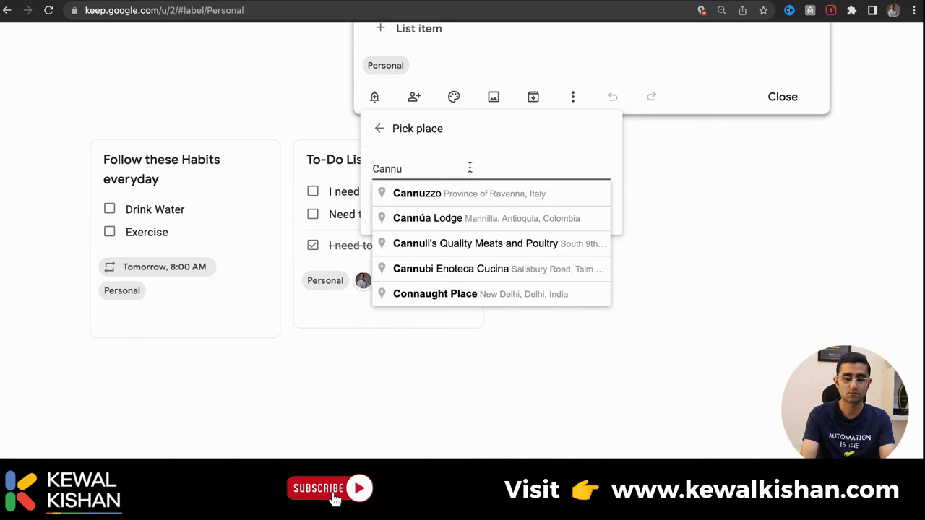
pyautogui.press('BackSpace')
pyautogui.write('aug')
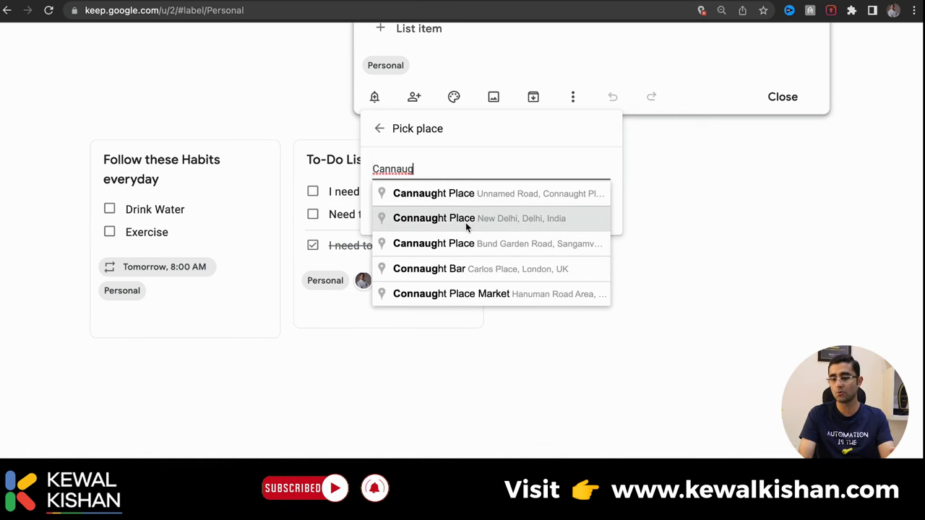
pyautogui.doubleClick(441, 167)
pyautogui.write('Auto')
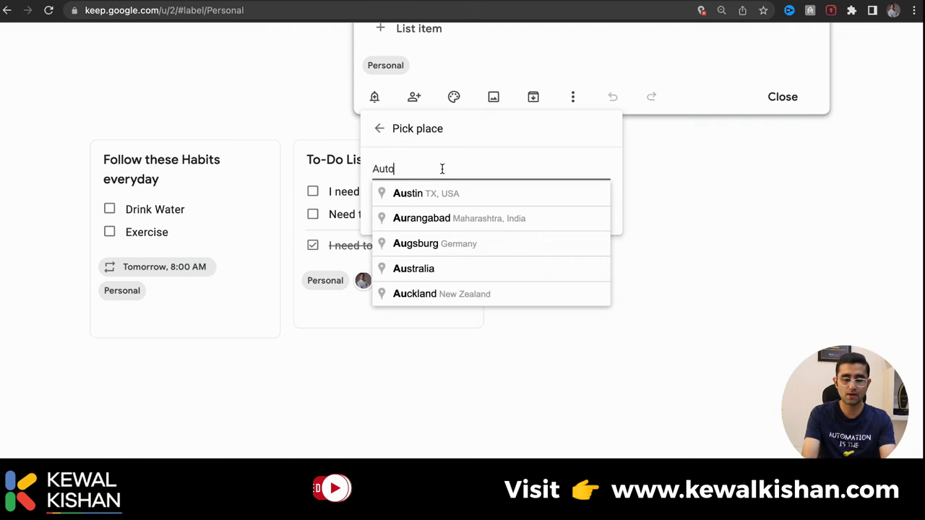
pyautogui.write('mate your')
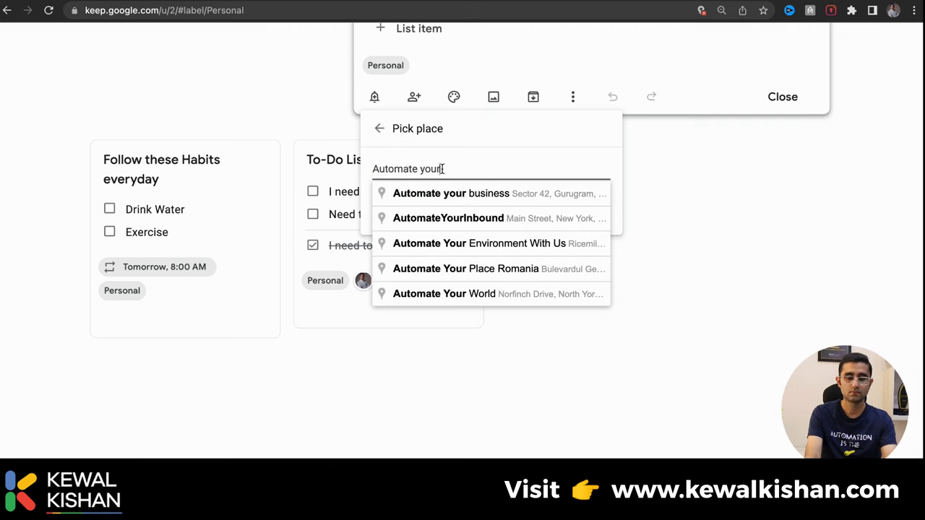
pyautogui.click(440, 193)
pyautogui.click(589, 209)
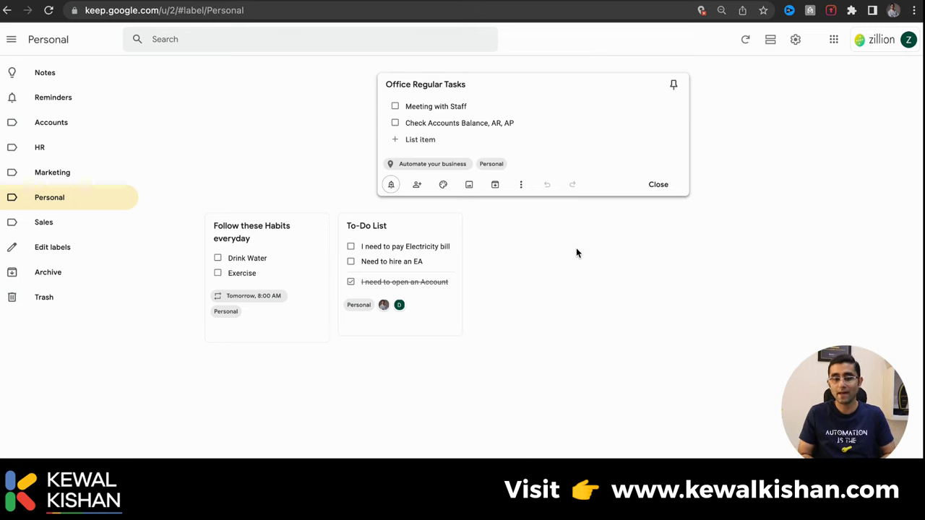
# Upload the a 1.jpeg image (3 Books Every Entrepreneur Must Read) into the Office Regular Tasks note
pyautogui.click(469, 187)
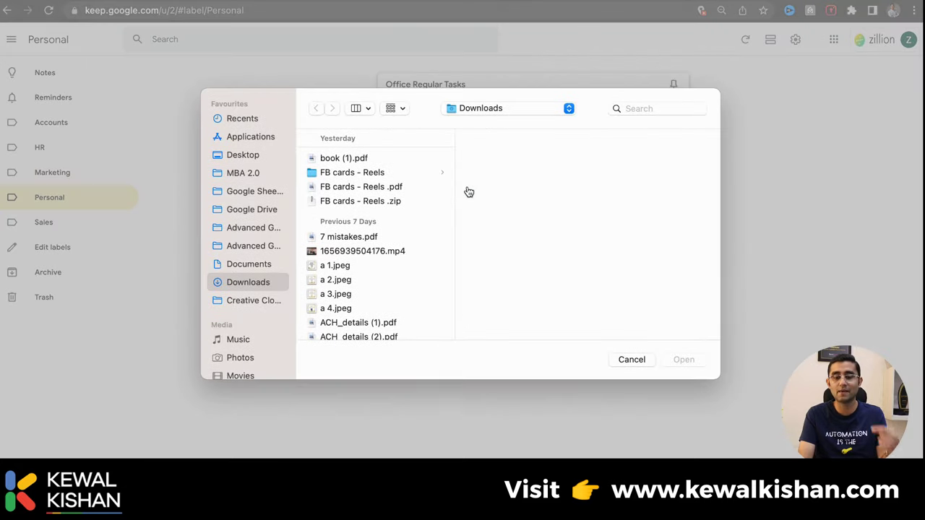
pyautogui.click(334, 266)
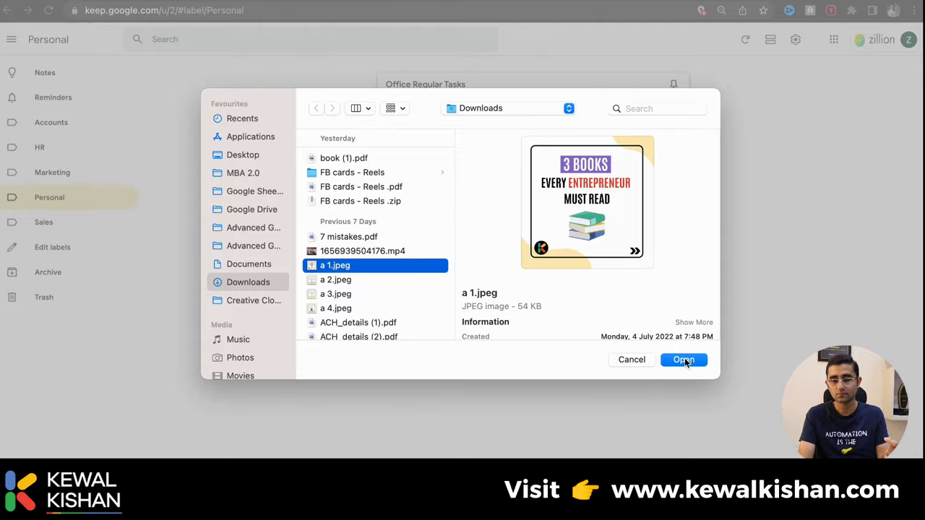
pyautogui.click(683, 360)
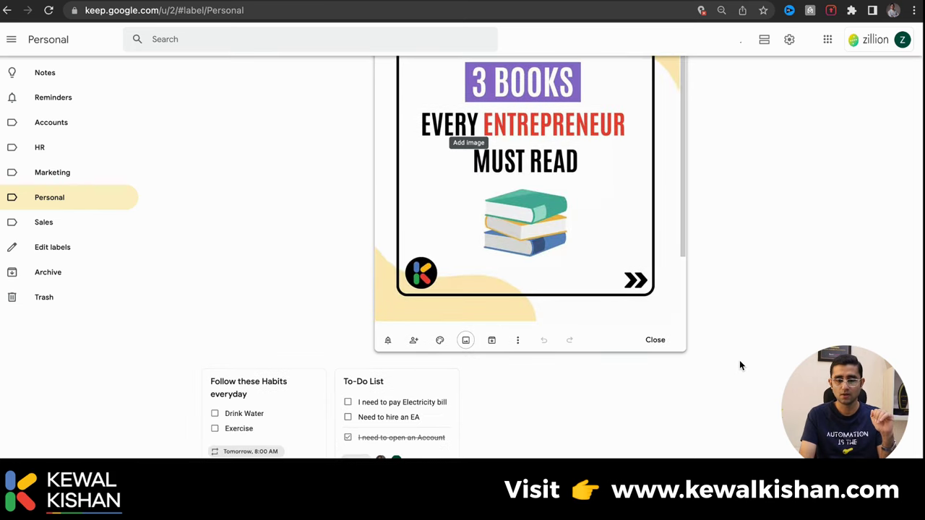
pyautogui.scroll(-2, 667, 278)
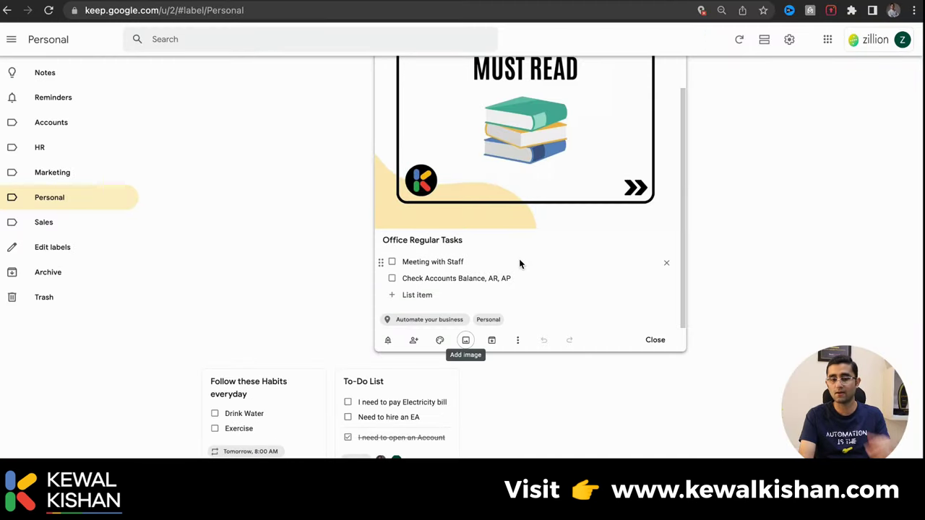
pyautogui.scroll(3, 518, 258)
pyautogui.scroll(1, 370, 299)
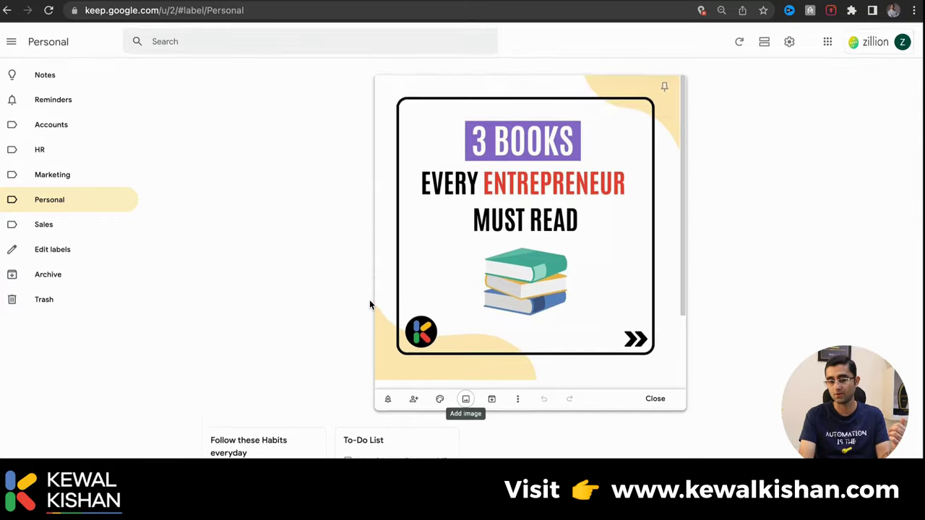
# Close the note and return to the Personal label's notes after glancing at HR
pyautogui.click(58, 170)
pyautogui.click(54, 150)
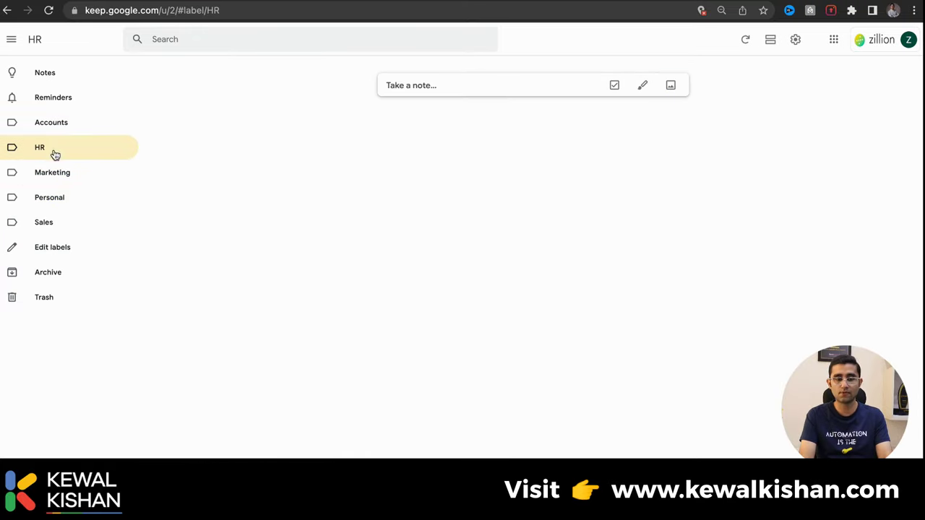
pyautogui.click(57, 201)
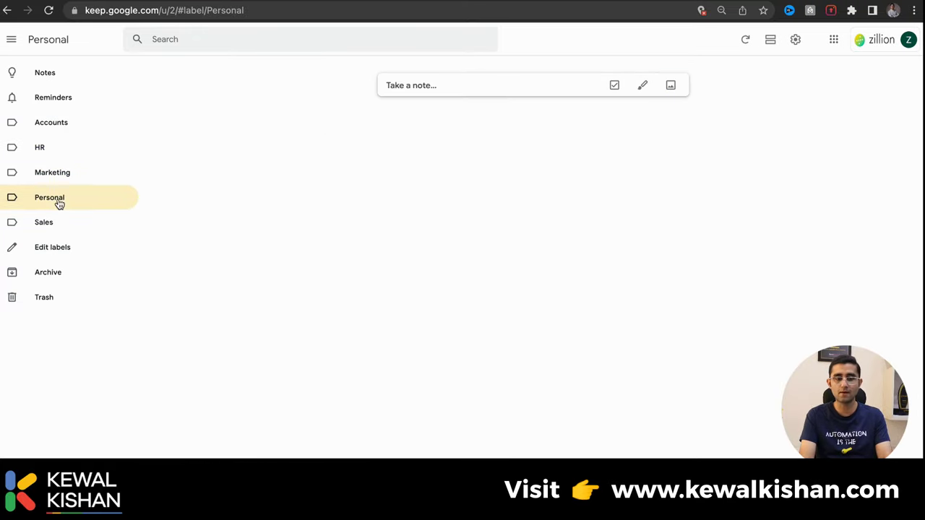
# Preview yellow, green, teal, light blue, blue, purple and a desert background on Office Regular Tasks
pyautogui.moveTo(274, 186)
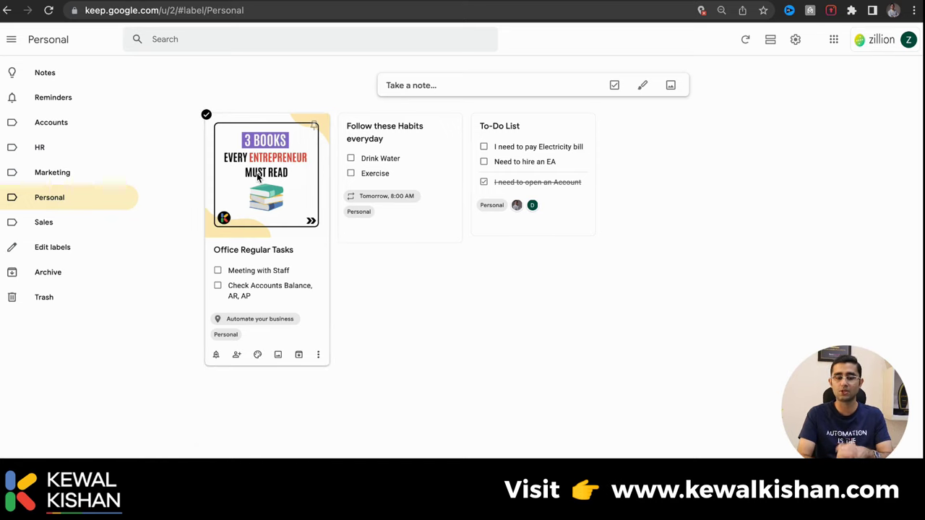
pyautogui.click(257, 354)
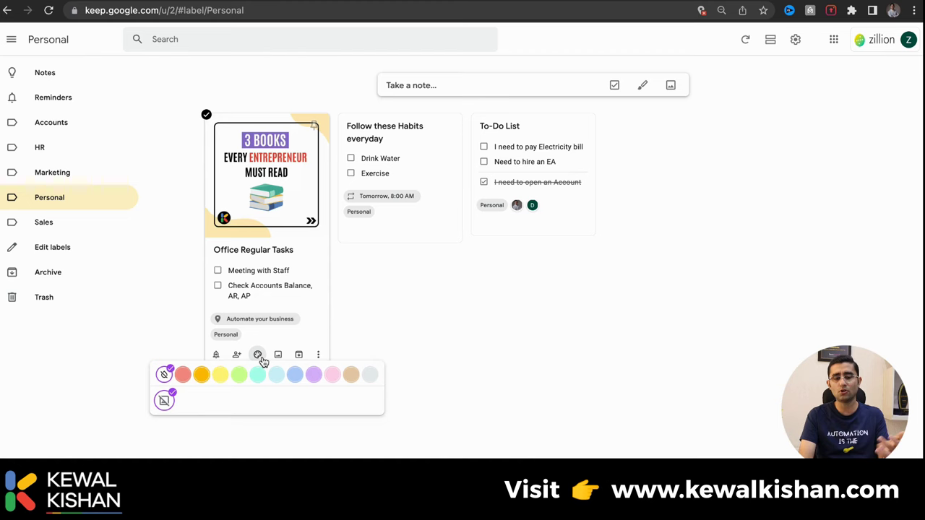
pyautogui.click(220, 374)
pyautogui.click(239, 374)
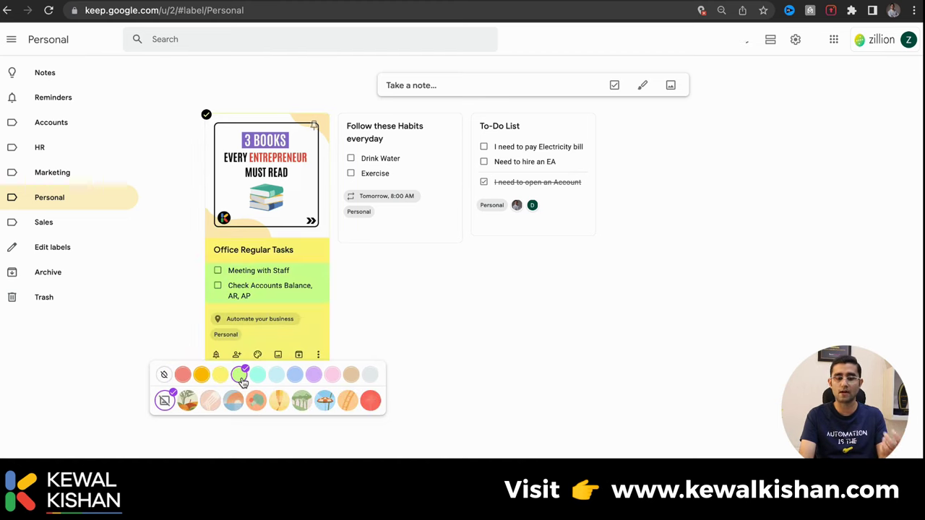
pyautogui.click(256, 375)
pyautogui.click(277, 377)
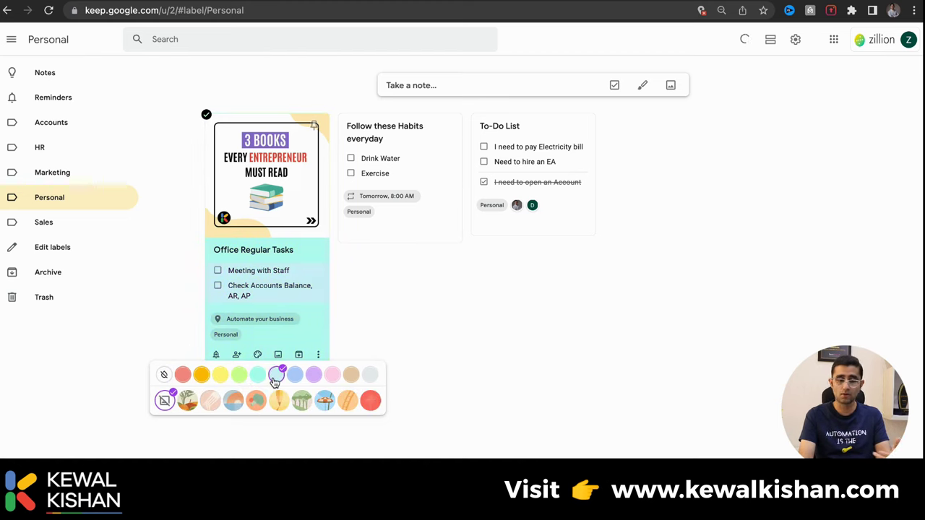
pyautogui.click(295, 376)
pyautogui.click(313, 376)
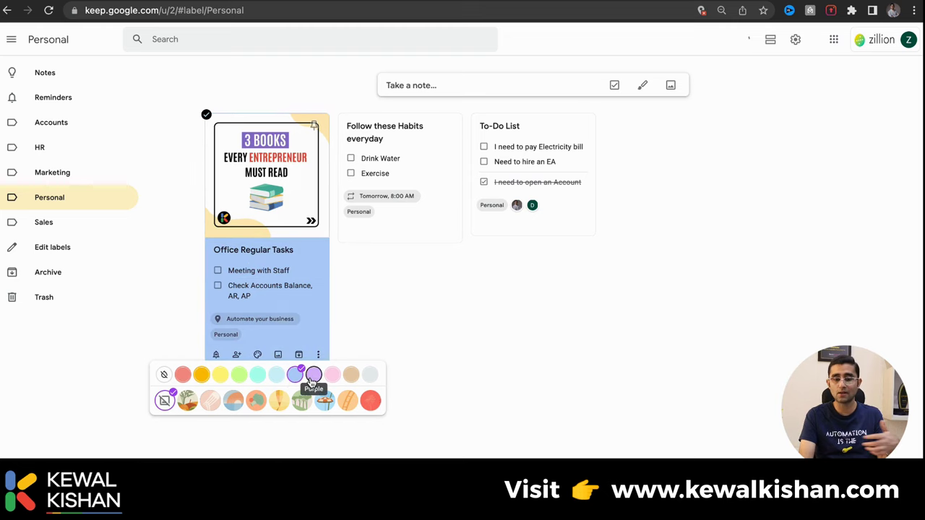
pyautogui.click(281, 401)
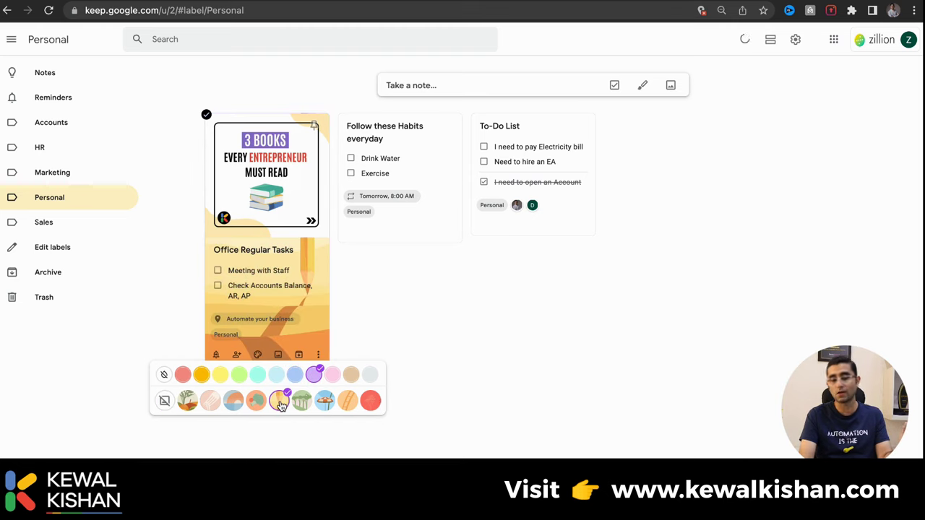
# Try yellow and green over the desert background, then settle on teal with no background
pyautogui.click(220, 375)
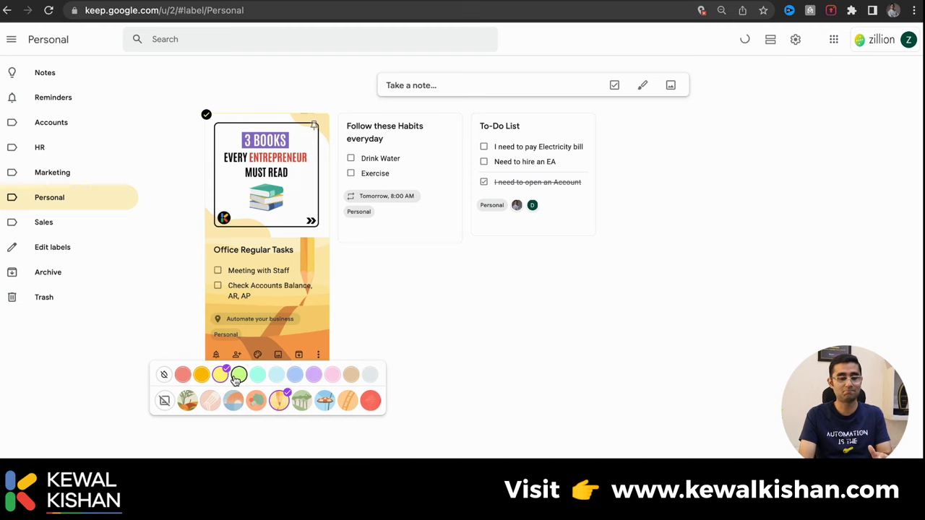
pyautogui.click(239, 375)
pyautogui.click(257, 375)
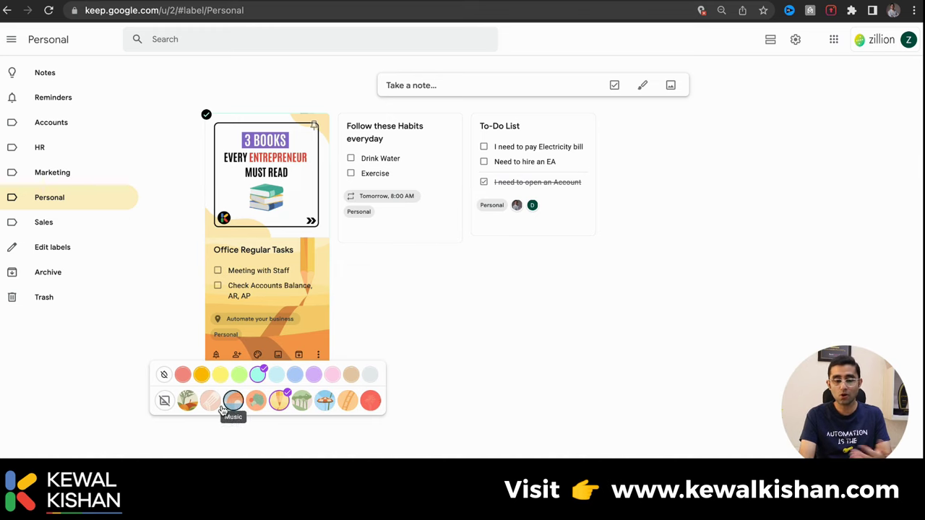
pyautogui.click(169, 405)
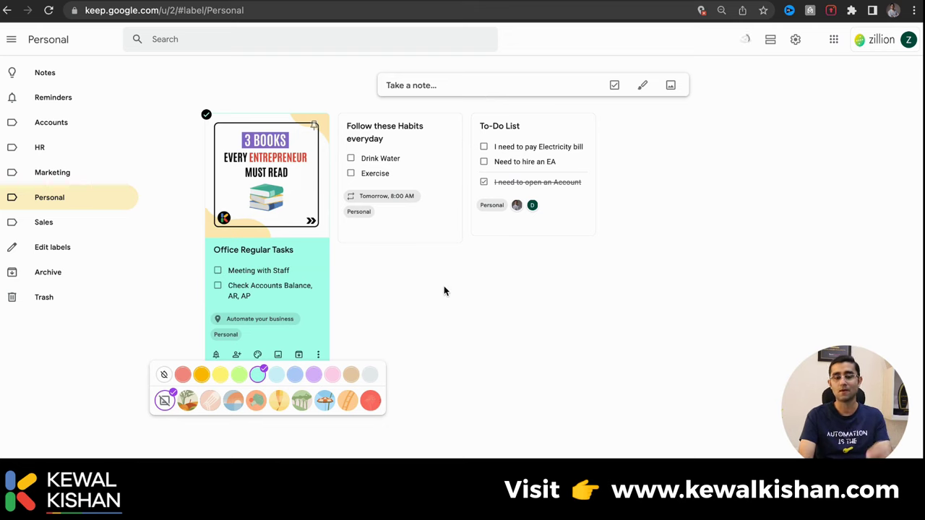
# Start a new note, browse its More, Remind me and Collaborator options, then cancel sharing
pyautogui.click(441, 86)
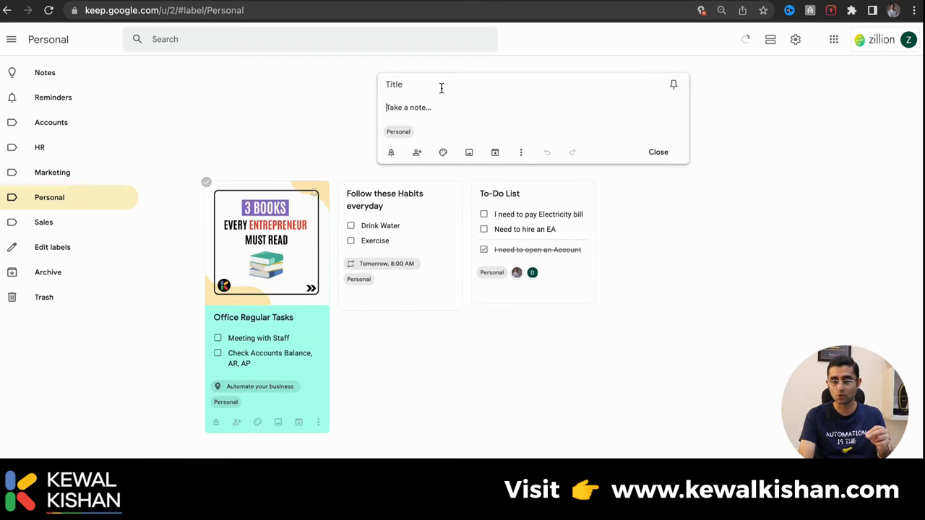
pyautogui.click(521, 154)
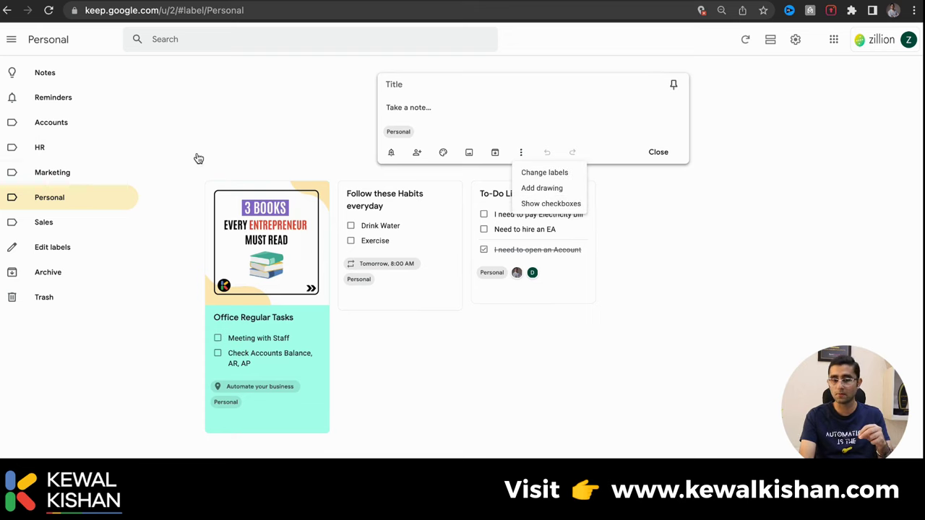
pyautogui.click(391, 152)
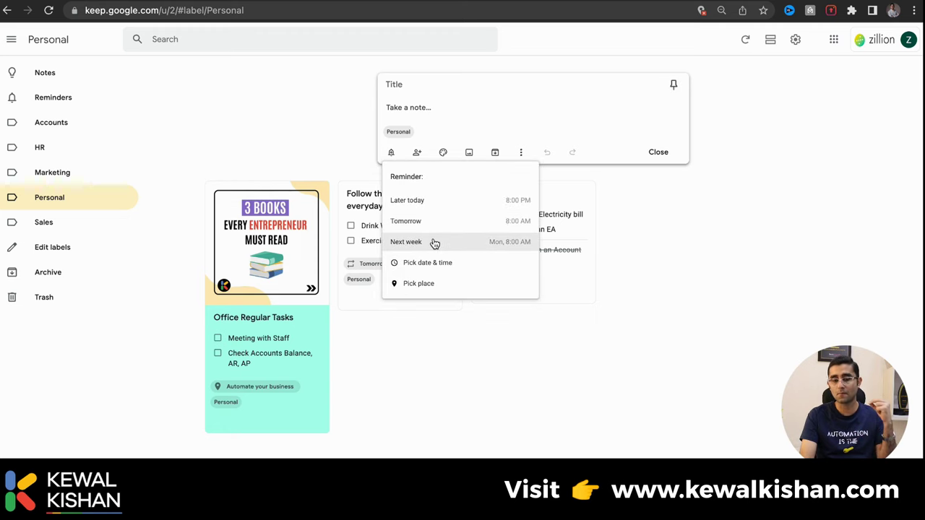
pyautogui.click(417, 153)
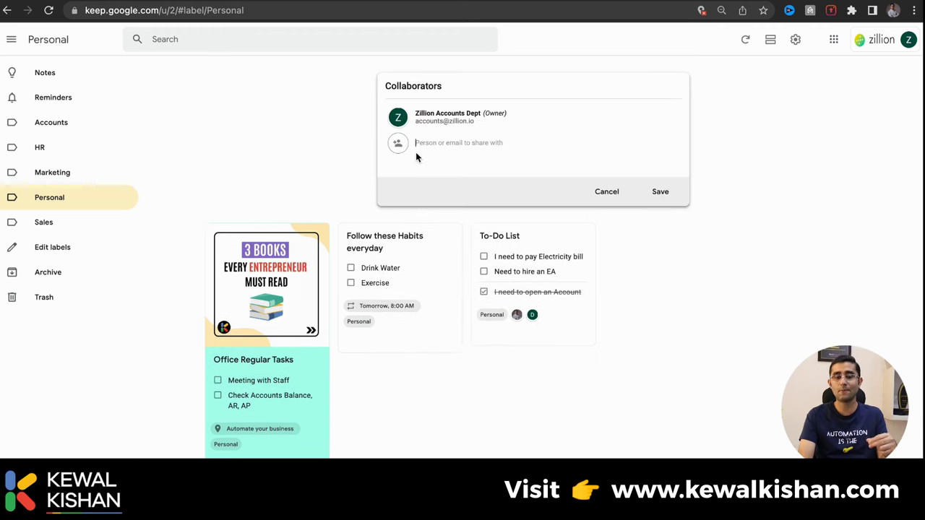
pyautogui.click(616, 192)
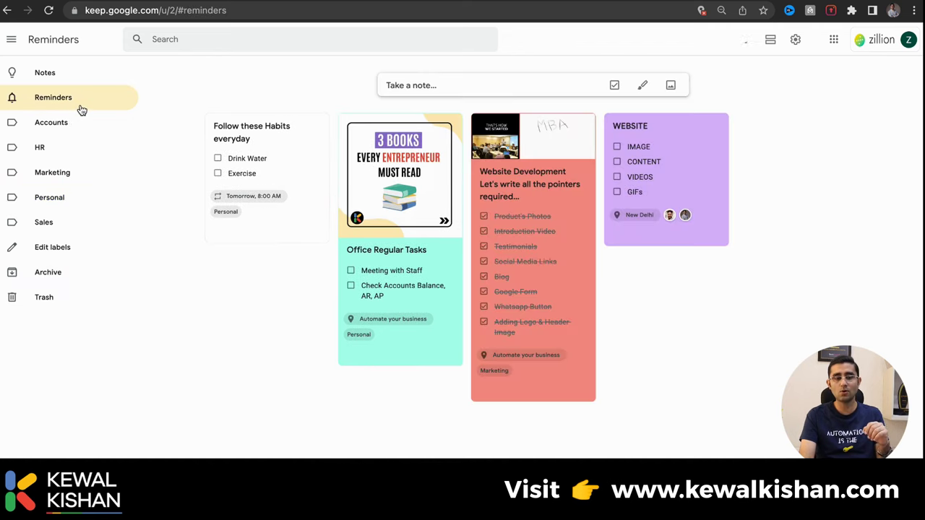
# Return from Reminders to the main Notes list
pyautogui.keyDown('ctrl'); pyautogui.scroll(5, 84, 106); pyautogui.keyUp('ctrl')
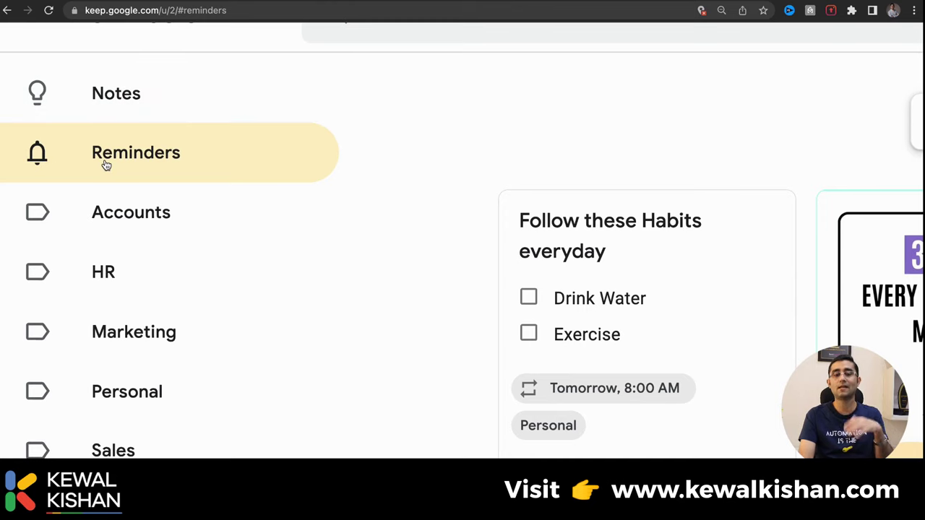
pyautogui.keyDown('ctrl'); pyautogui.scroll(-5, 104, 165); pyautogui.keyUp('ctrl')
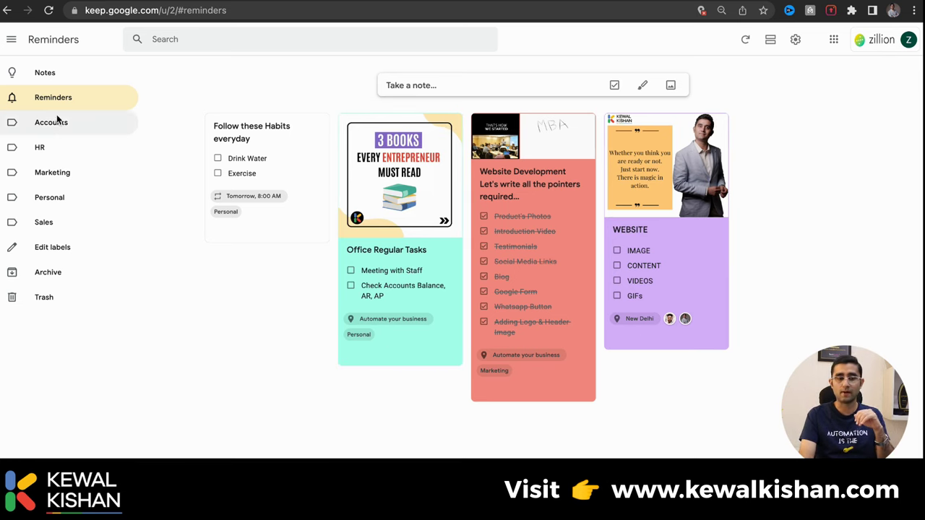
pyautogui.click(44, 73)
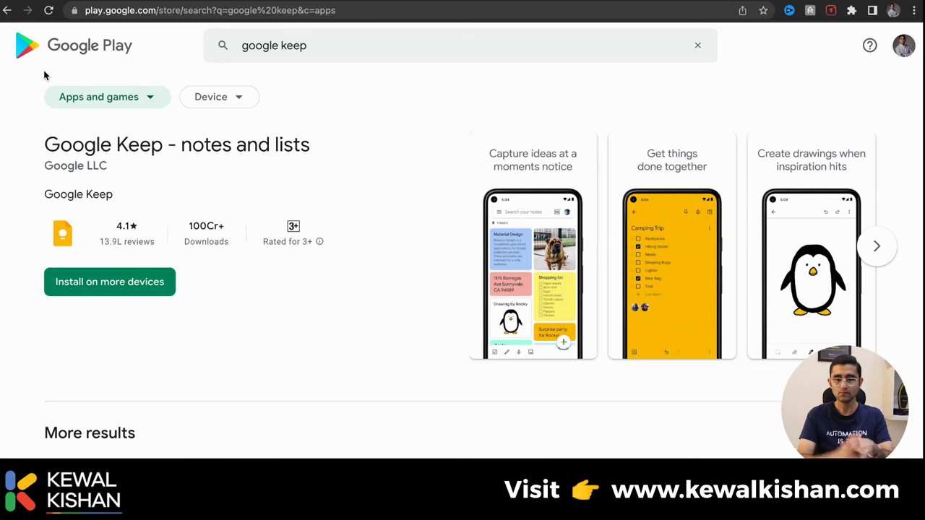
# Enlarge the Google Keep screenshots and page through to the reminders one, then close the viewer
pyautogui.click(504, 259)
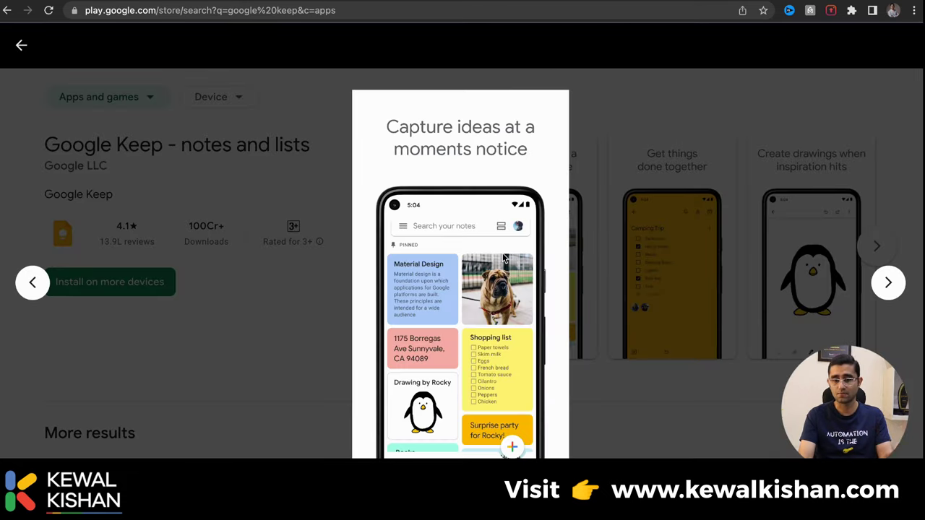
pyautogui.press('Right')
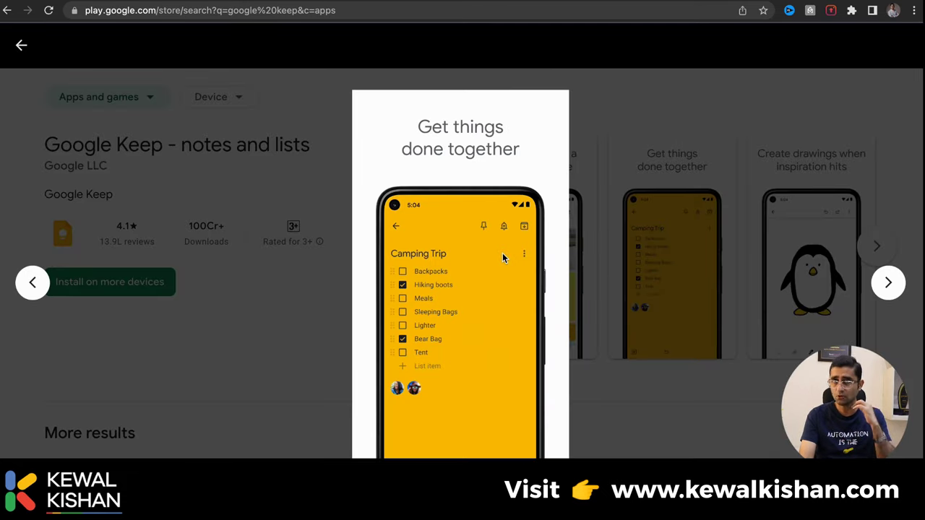
pyautogui.press('Right')
pyautogui.press('Right')
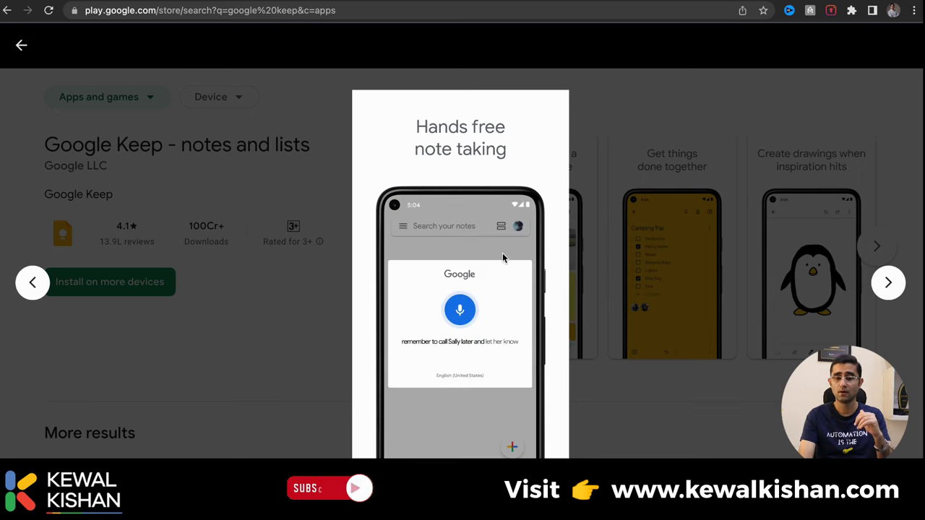
pyautogui.press('Right')
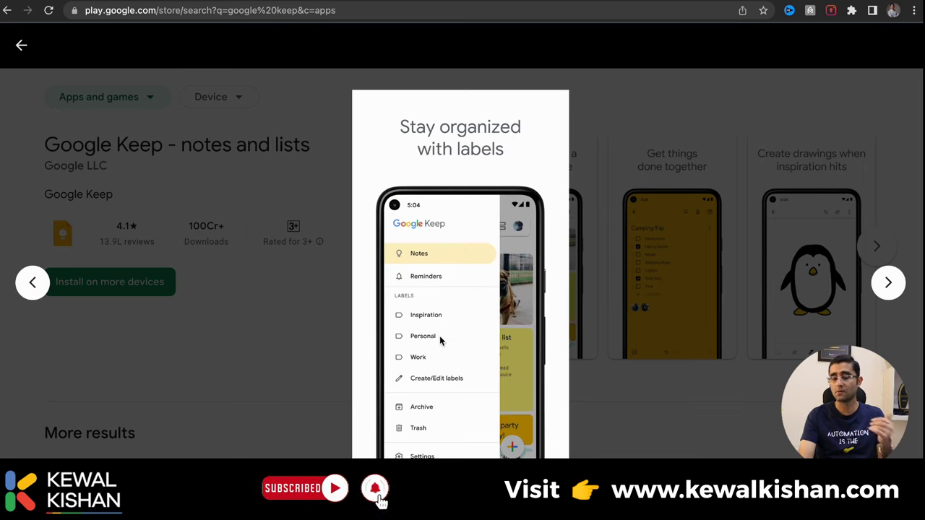
pyautogui.press('Right')
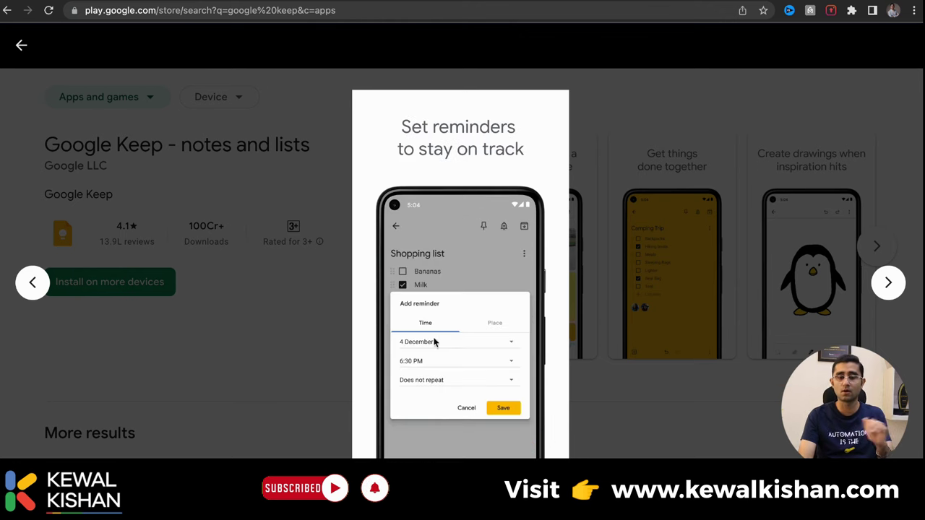
pyautogui.click(279, 352)
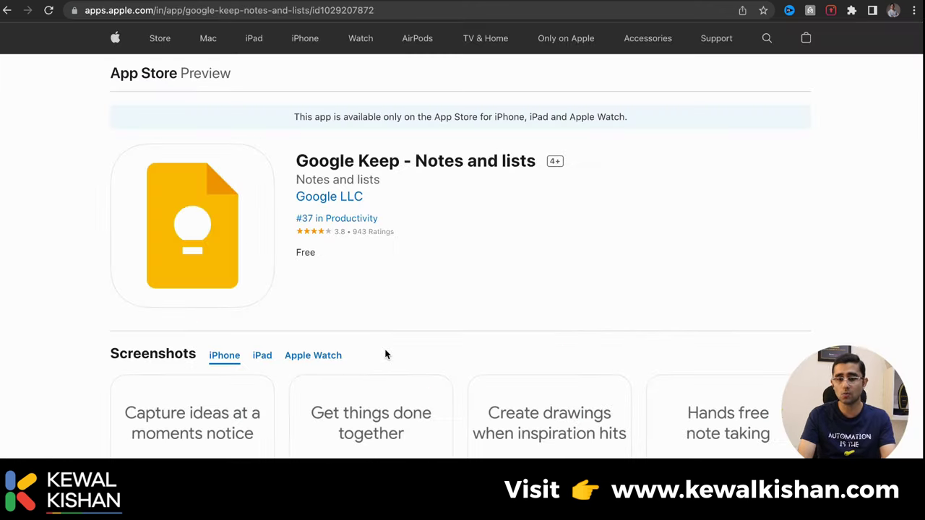